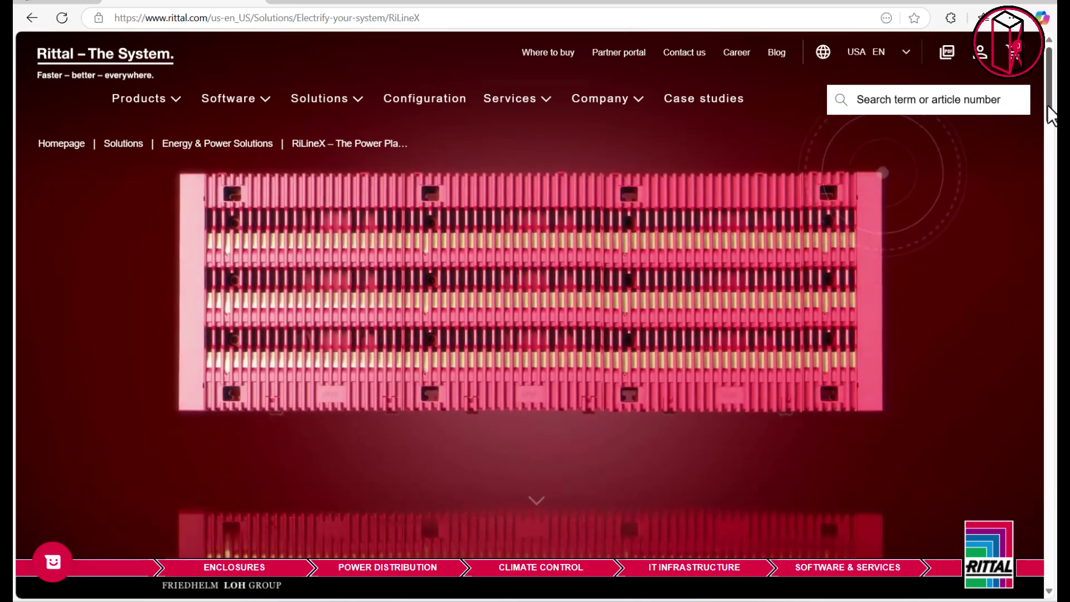
# Scroll through the RiLineX power platform page on rittal.com, then switch to the EPLAN project window.
pyautogui.moveTo(1048, 109); pyautogui.dragTo(1052, 344)
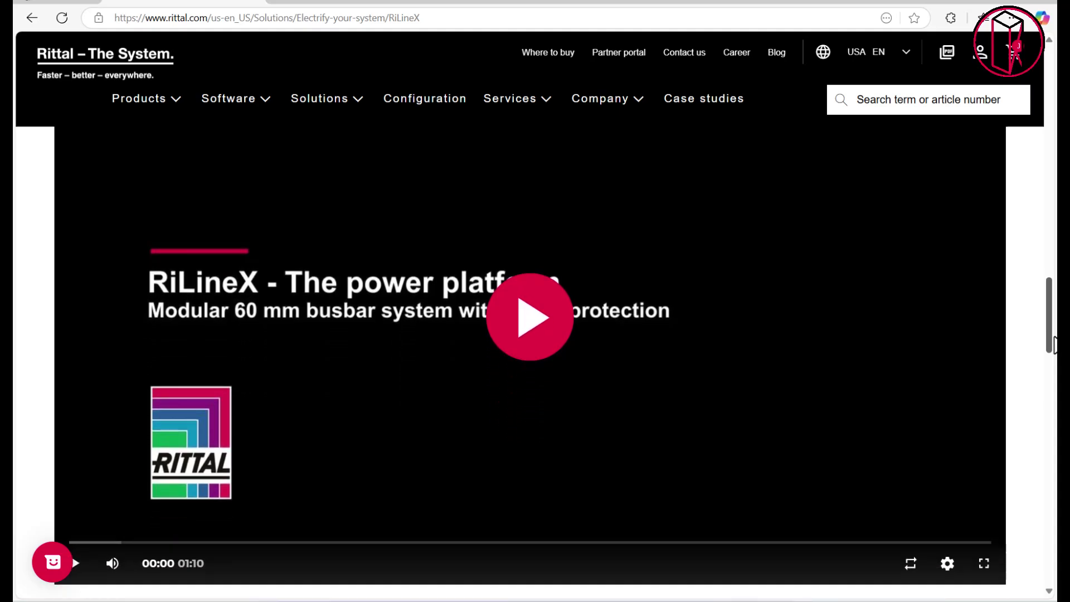
pyautogui.moveTo(1052, 344); pyautogui.dragTo(1054, 206)
pyautogui.scroll(6, 671, 218)
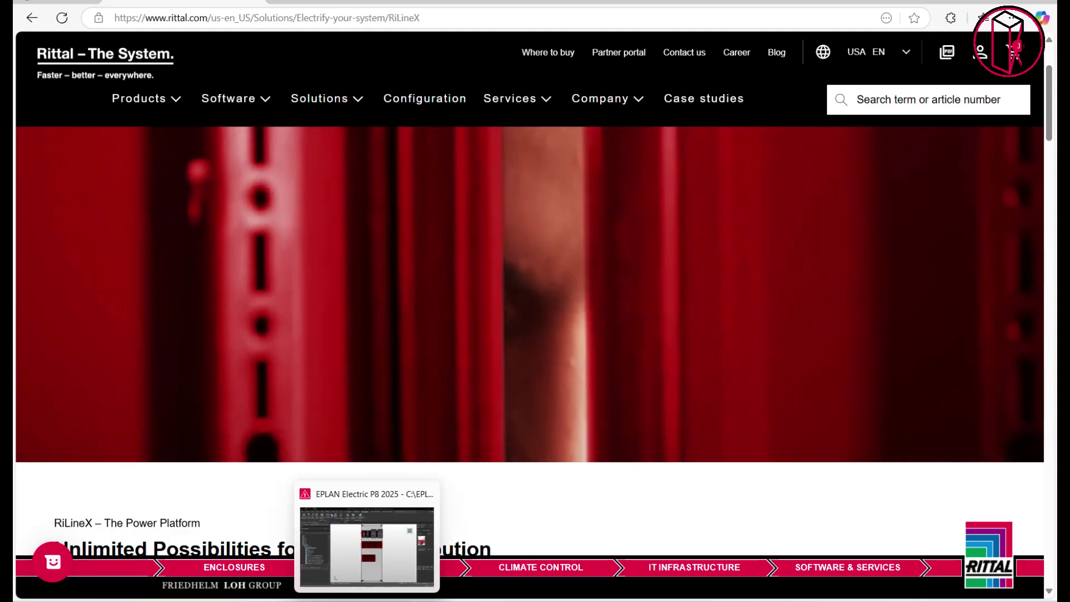
pyautogui.click(417, 590)
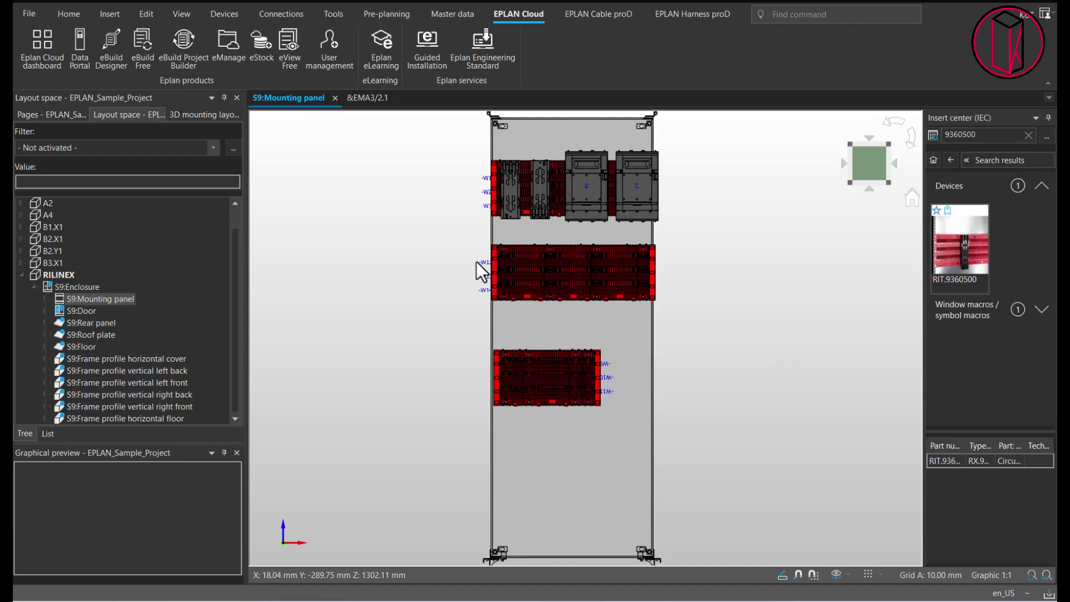
# Delete the middle busbar assembly and find part RIT.9360088 in the Insert center.
pyautogui.moveTo(466, 232); pyautogui.dragTo(678, 328)
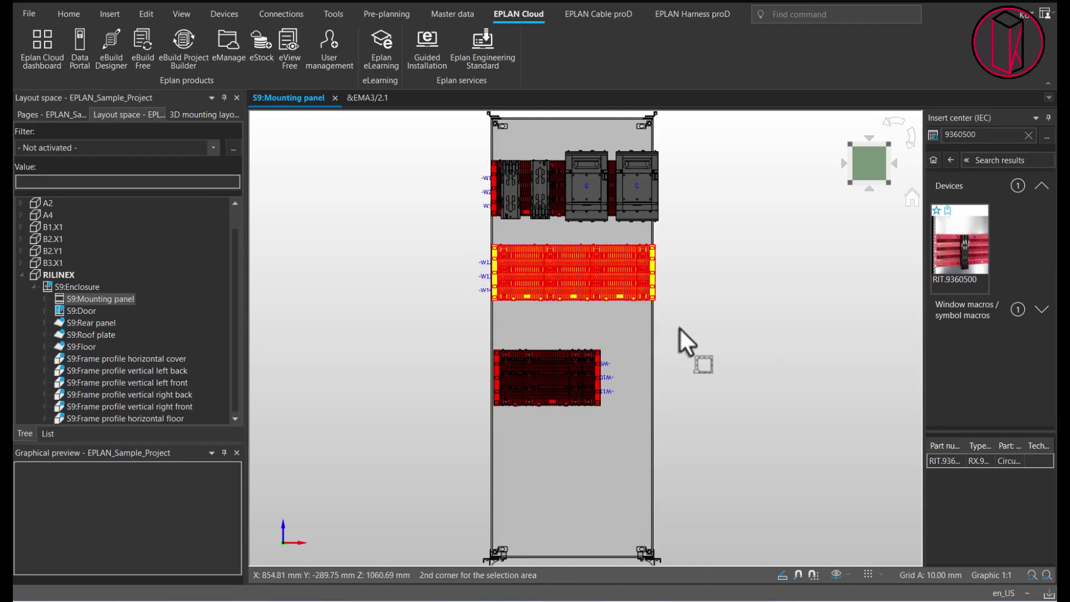
pyautogui.press('Delete')
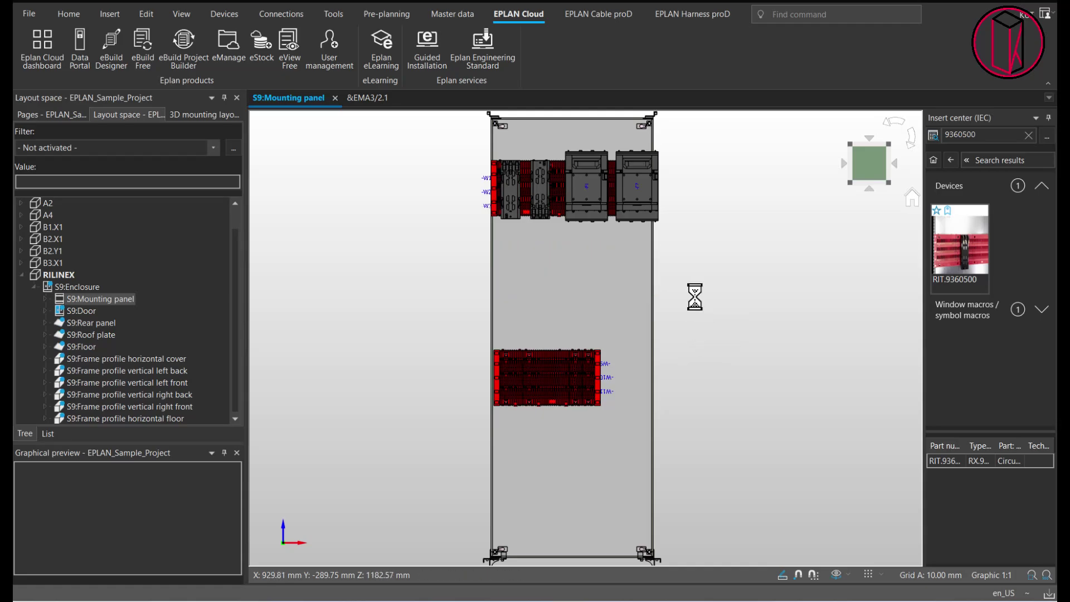
pyautogui.moveTo(977, 136); pyautogui.dragTo(965, 137)
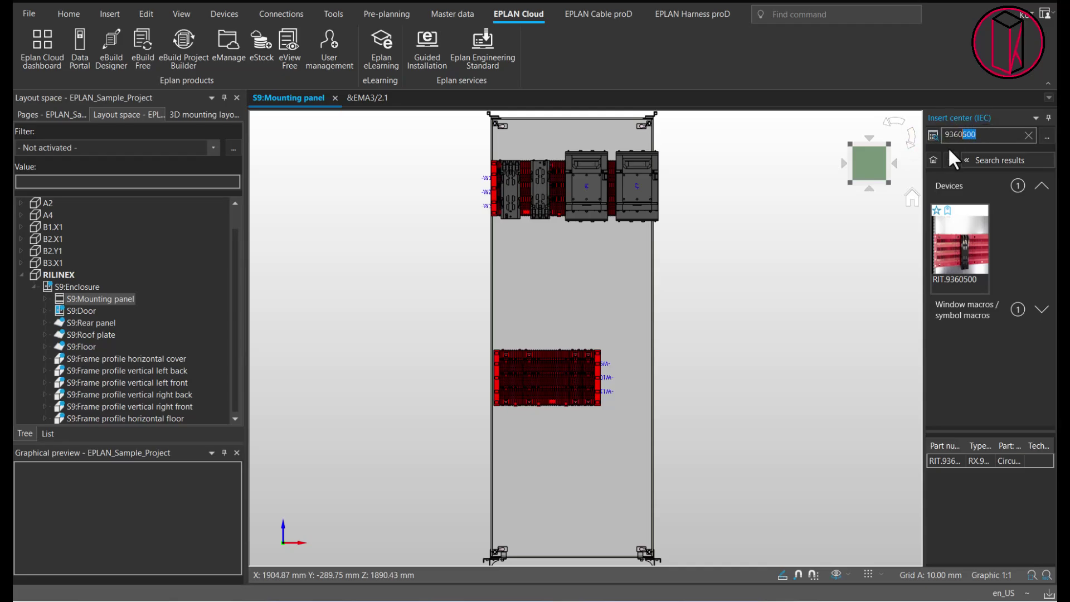
pyautogui.write('088')
pyautogui.click(1022, 186)
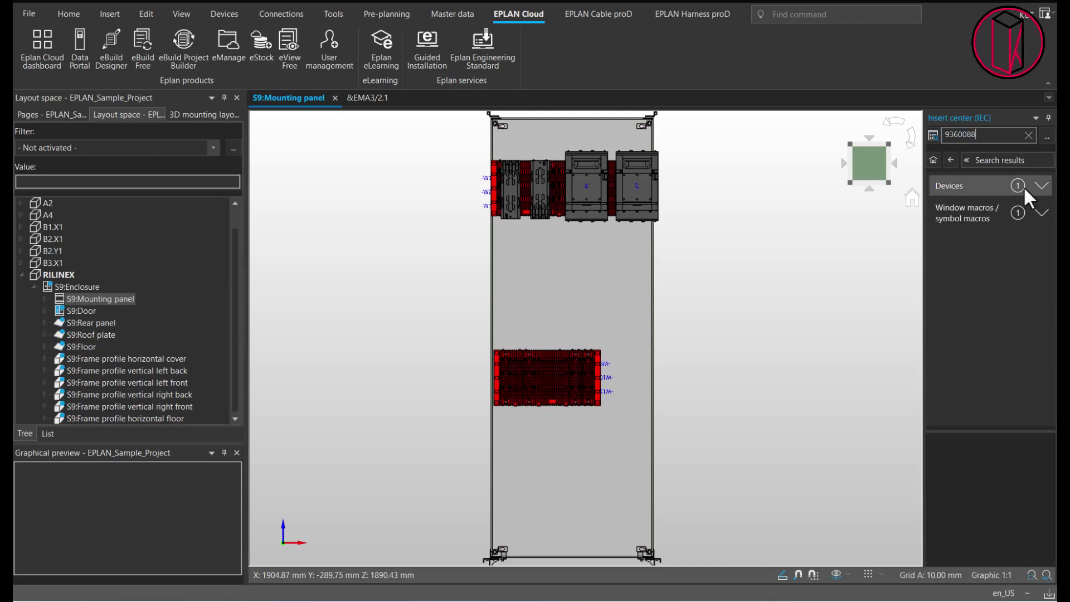
pyautogui.click(1025, 185)
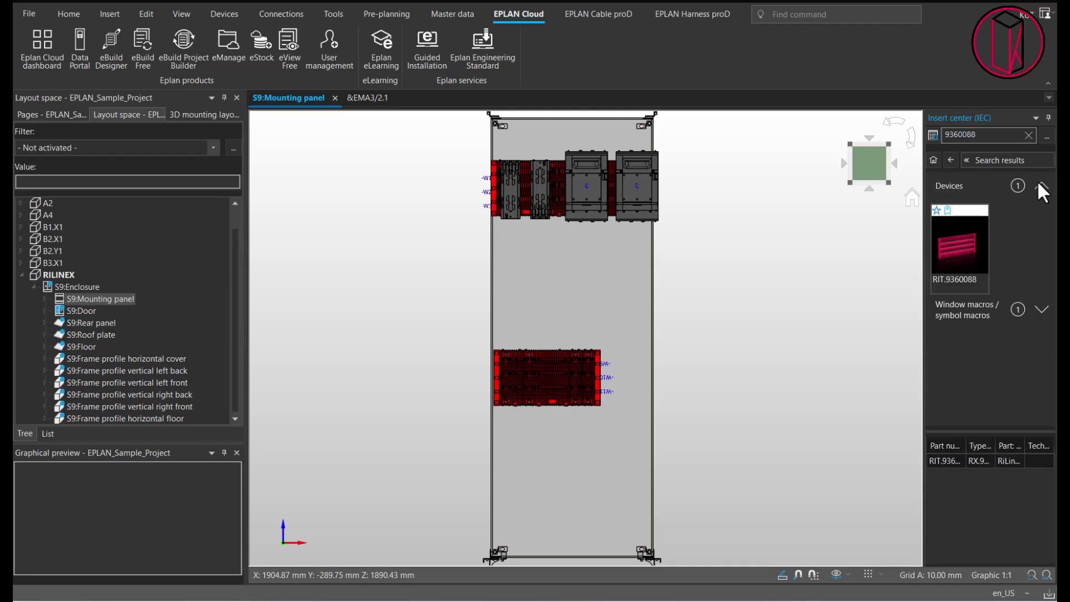
pyautogui.click(967, 251)
# Place RIT.9360088 on the mounting panel, snapped to the mounting surface at its left edge.
pyautogui.moveTo(967, 249); pyautogui.dragTo(524, 279)
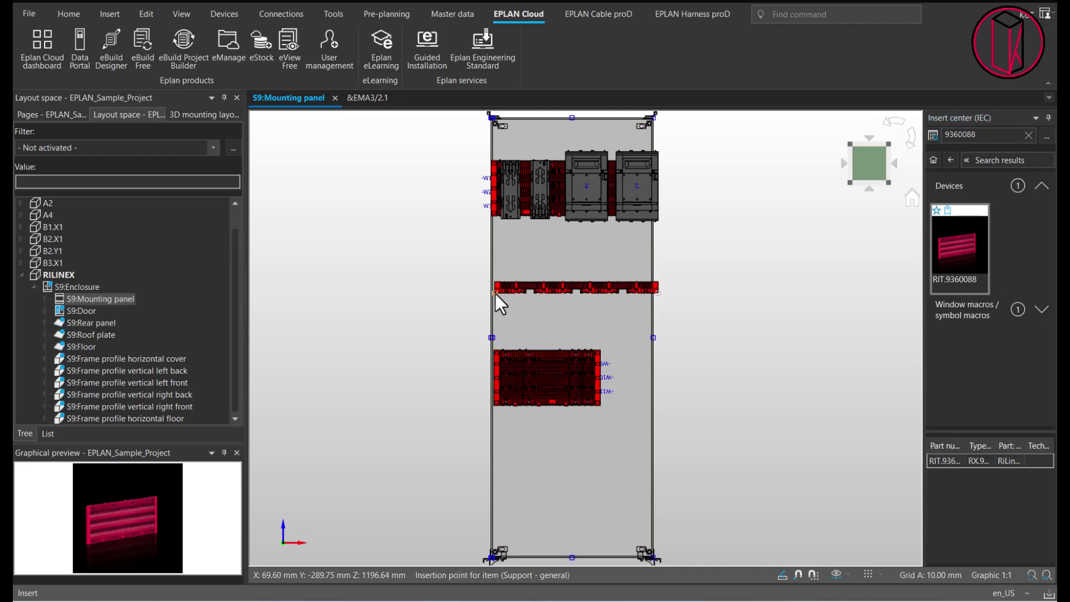
pyautogui.rightClick(516, 278)
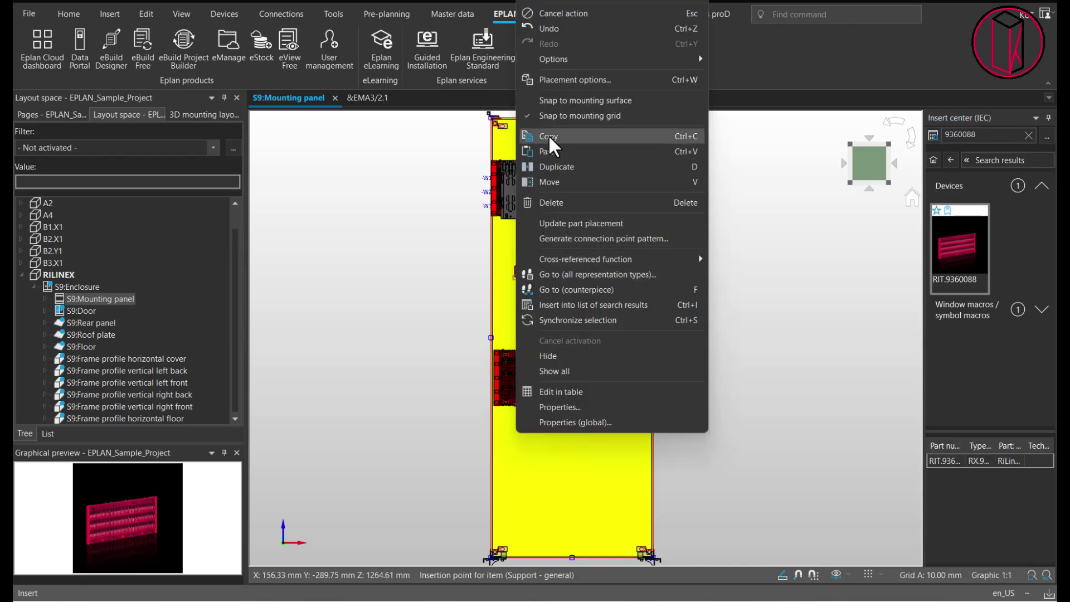
pyautogui.click(549, 101)
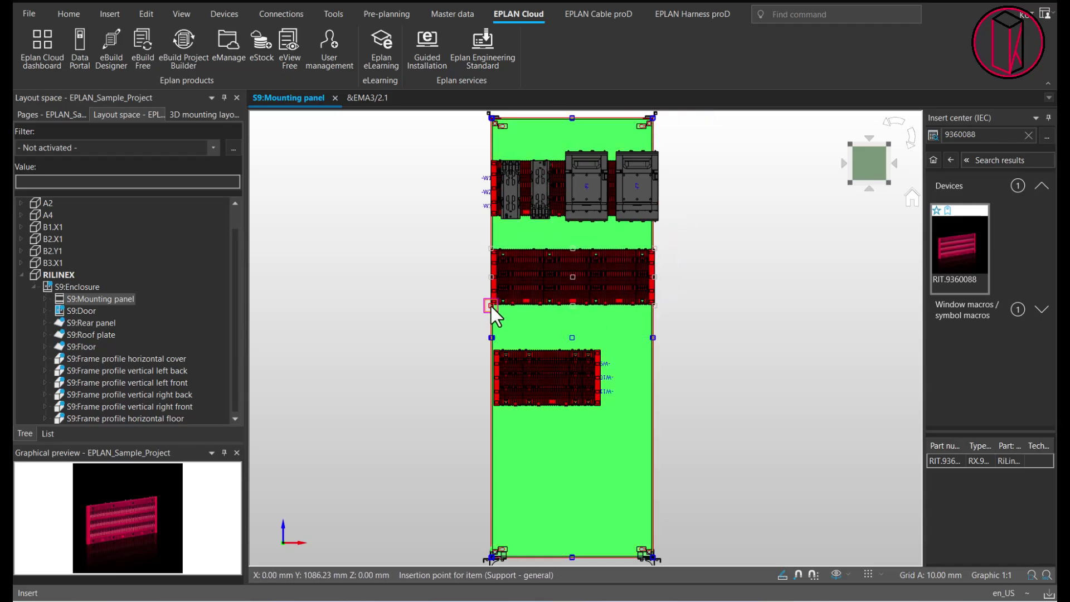
pyautogui.click(490, 305)
# Zoom in on the upper and middle assemblies and hide both left end supports.
pyautogui.press('Escape')
pyautogui.moveTo(772, 251); pyautogui.dragTo(776, 299, button='middle')
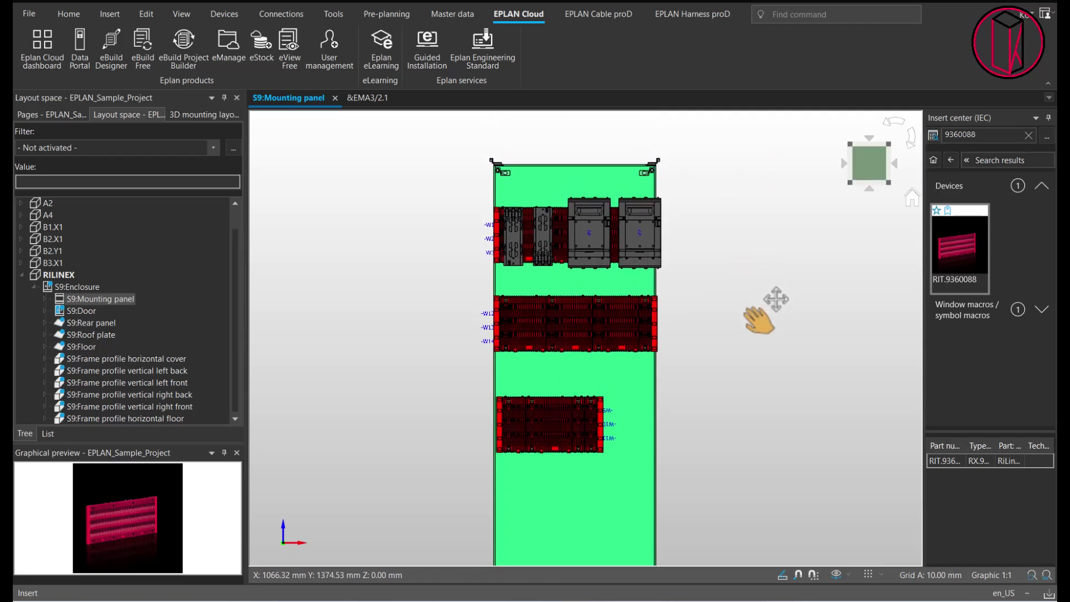
pyautogui.click(1031, 575)
pyautogui.click(463, 187)
pyautogui.click(734, 390)
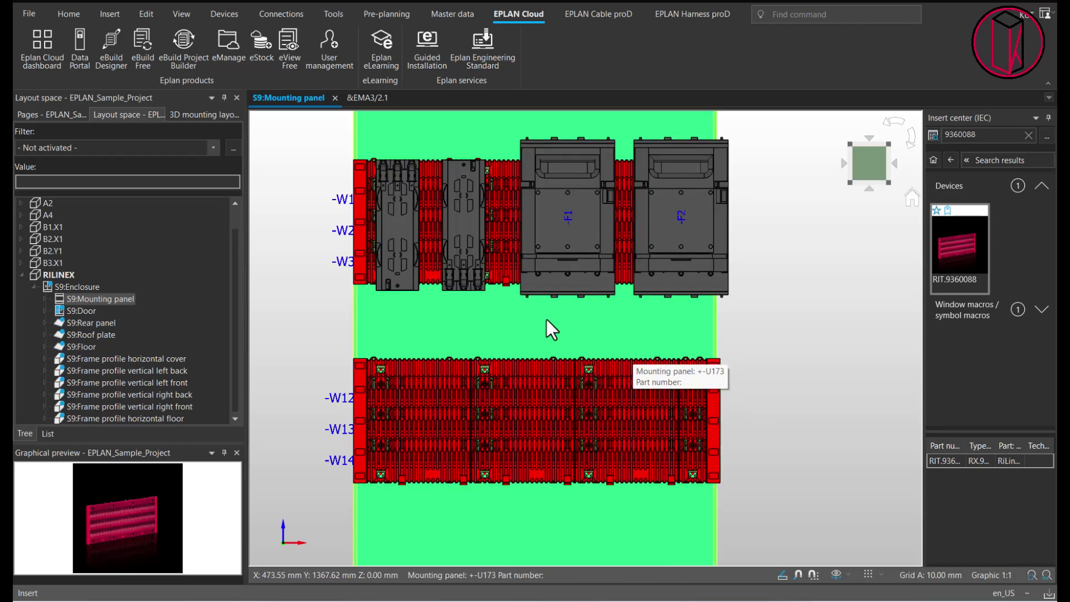
pyautogui.moveTo(413, 254); pyautogui.dragTo(512, 250, button='middle')
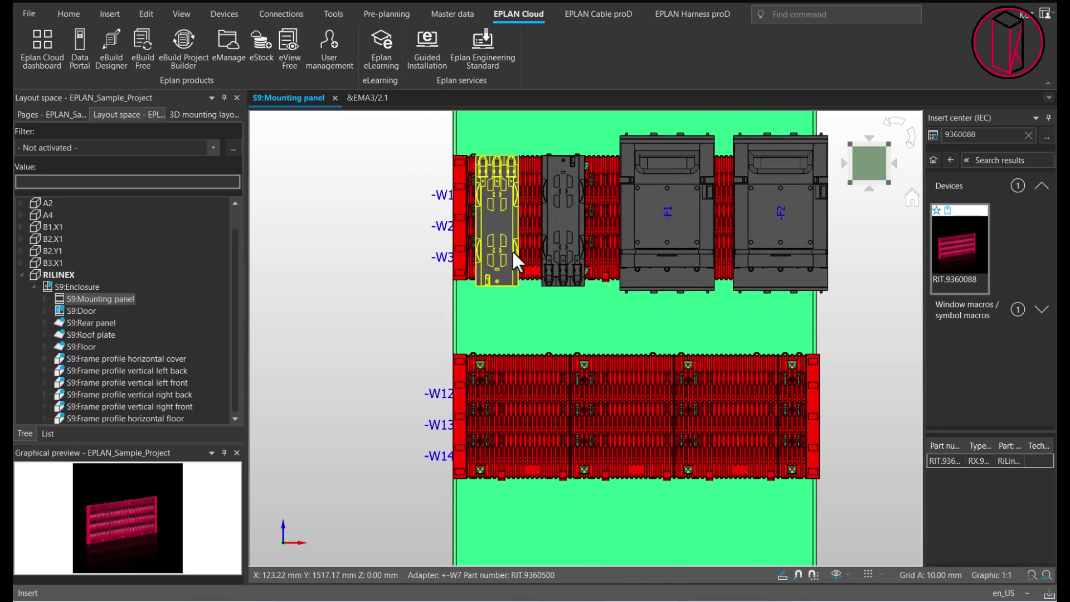
pyautogui.click(460, 212)
pyautogui.keyDown('ctrl'); pyautogui.click(463, 378); pyautogui.keyUp('ctrl')
pyautogui.rightClick(464, 379)
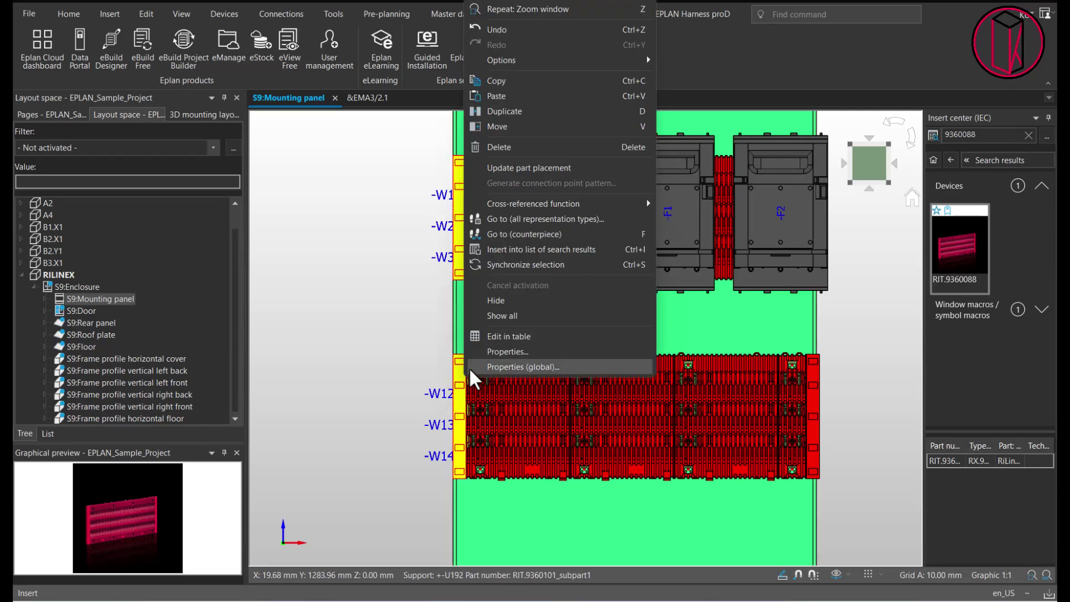
pyautogui.click(512, 301)
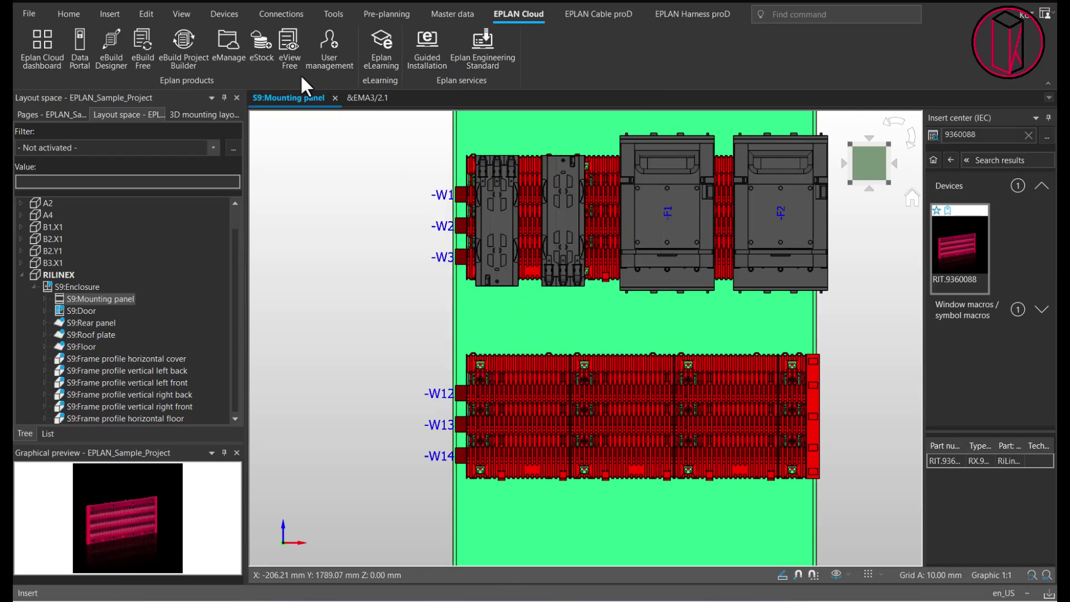
# Inspect the upper assemblies and busbar W2 from the side, then return to the front view.
pyautogui.click(180, 12)
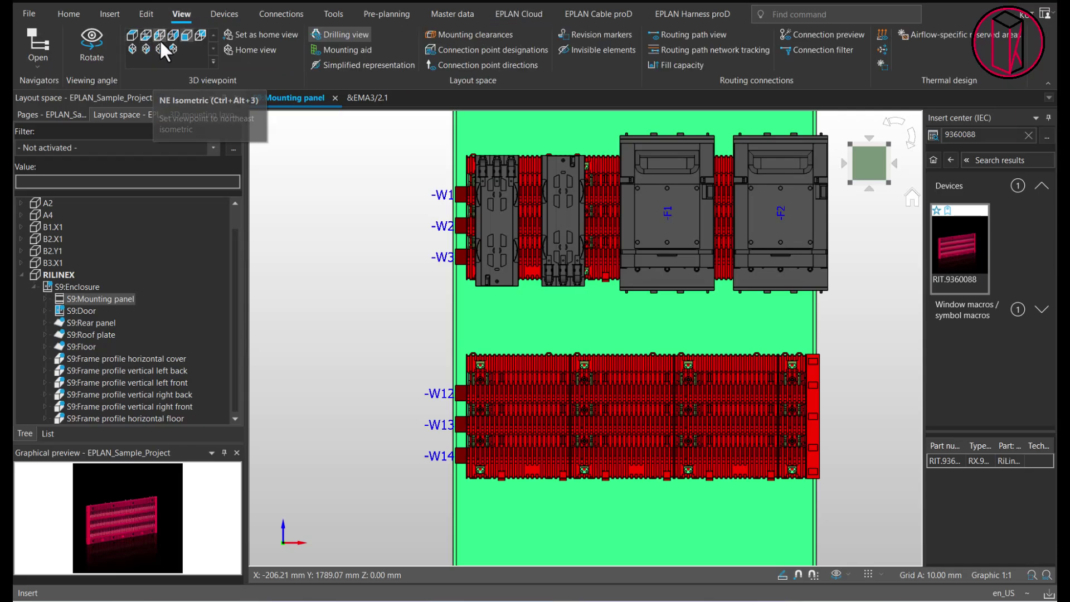
pyautogui.click(158, 36)
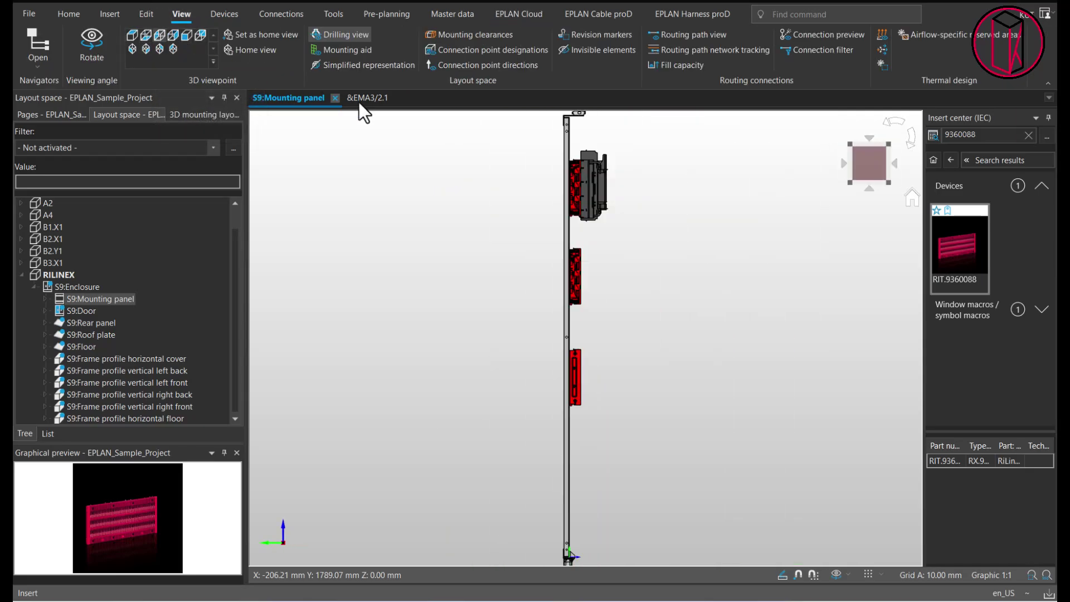
pyautogui.click(1031, 574)
pyautogui.click(557, 151)
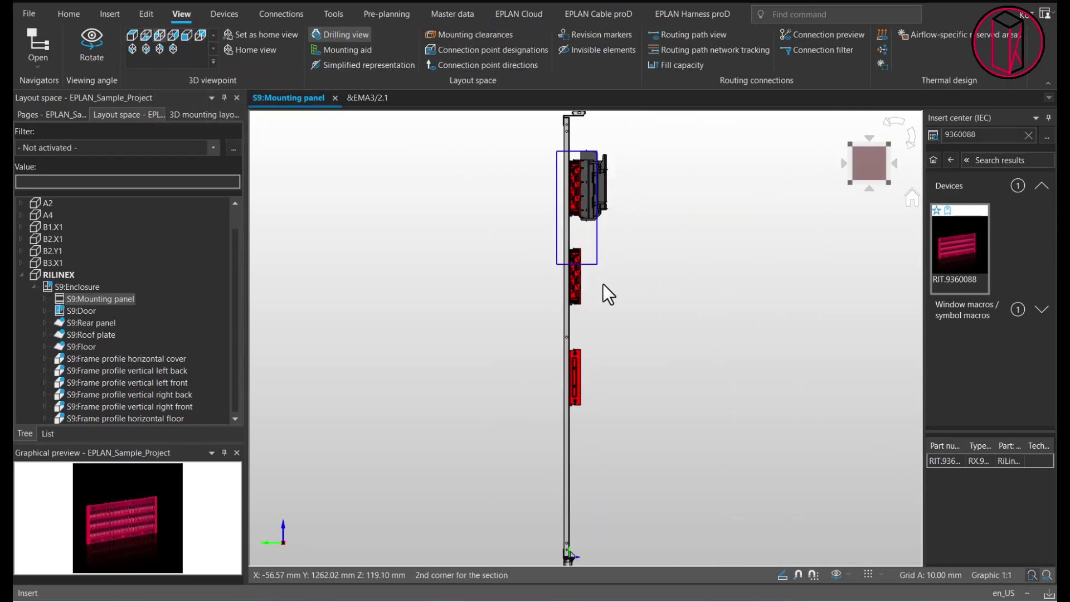
pyautogui.click(603, 322)
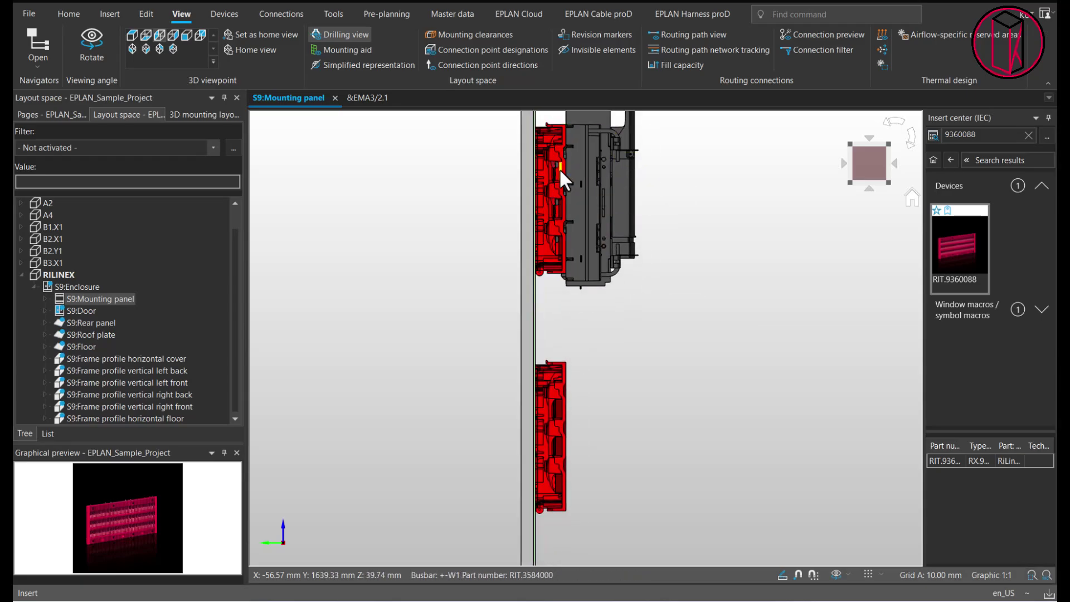
pyautogui.click(559, 208)
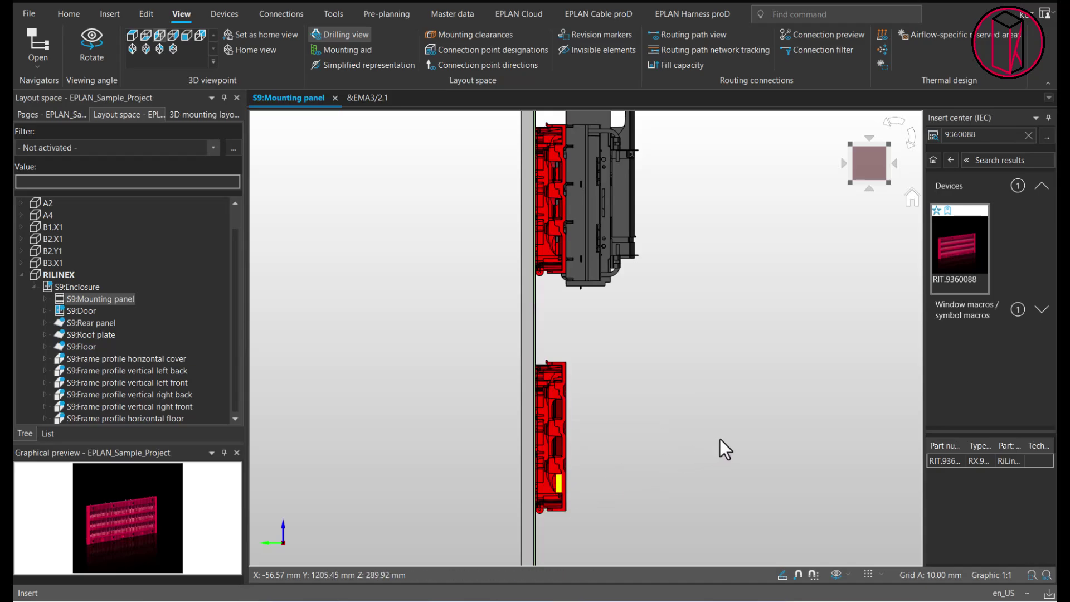
pyautogui.click(187, 36)
pyautogui.moveTo(700, 261); pyautogui.dragTo(714, 295, button='middle')
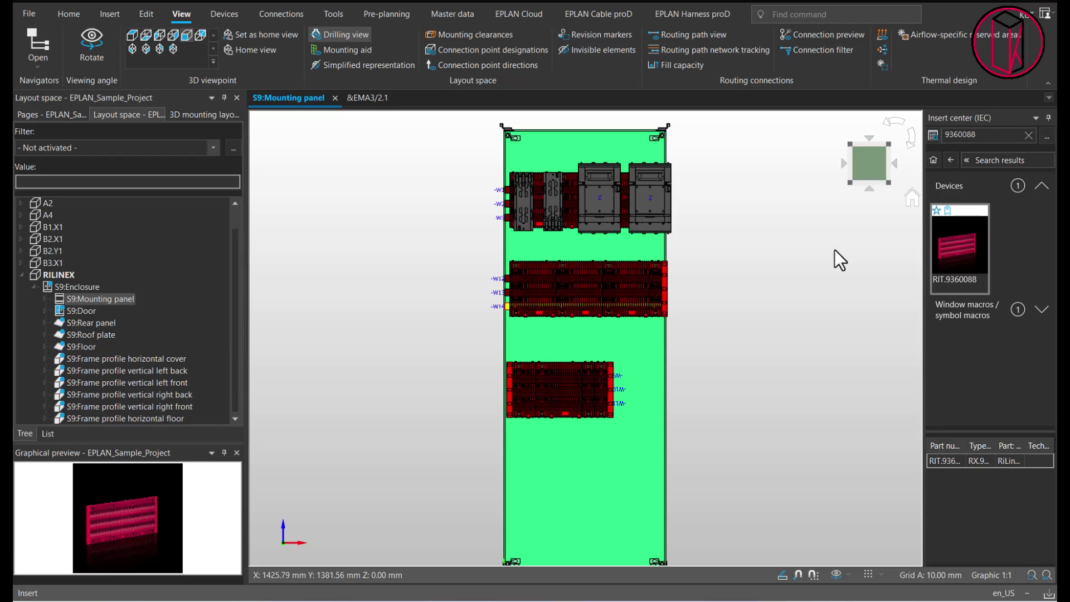
# Turn on the drilling view and zoom into the middle busbar assembly.
pyautogui.click(346, 37)
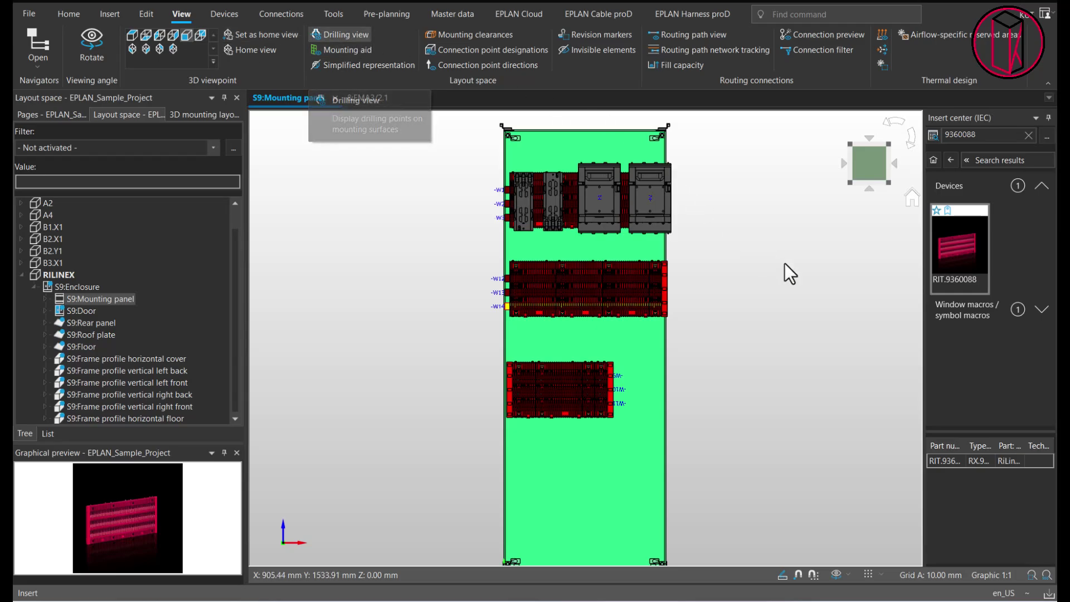
pyautogui.click(1032, 574)
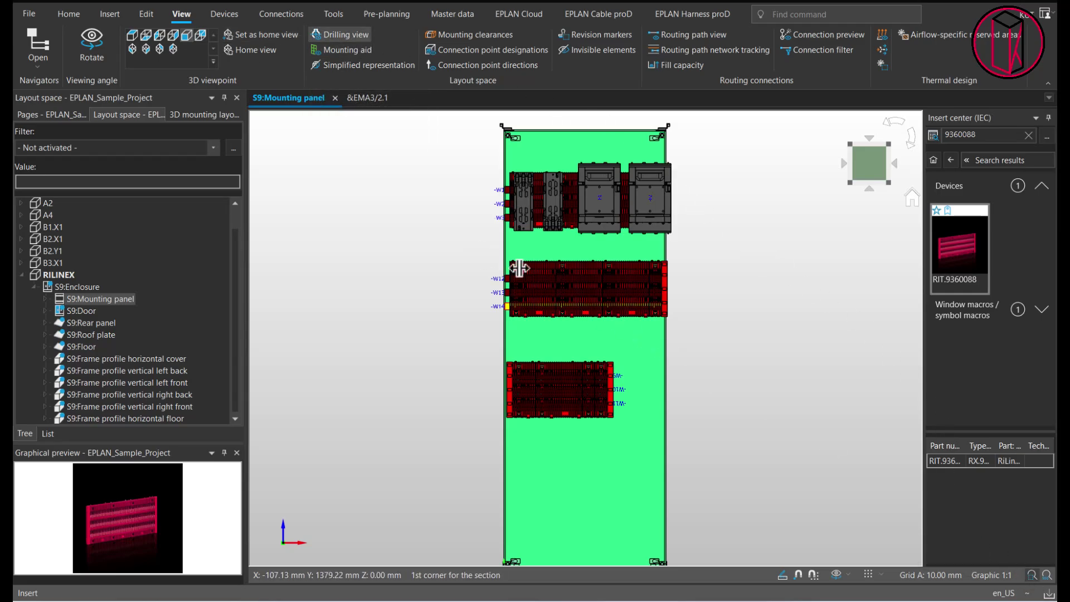
pyautogui.click(478, 249)
pyautogui.click(691, 341)
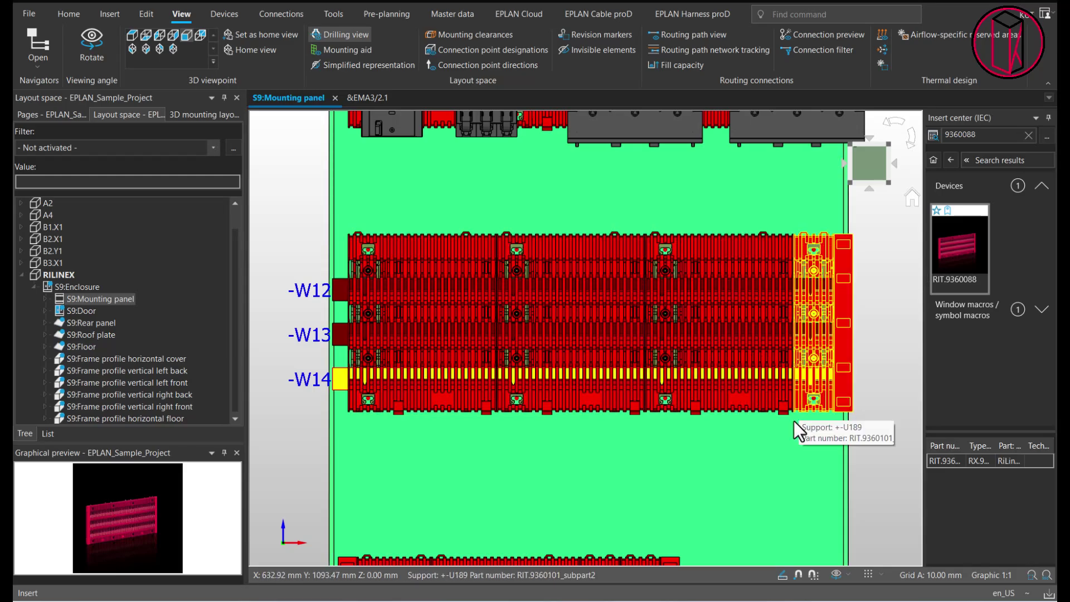
# Pan the layout to bring busbars -W12 to -W14 and devices -F1, -F2 into view.
pyautogui.moveTo(657, 442); pyautogui.dragTo(566, 245, button='middle')
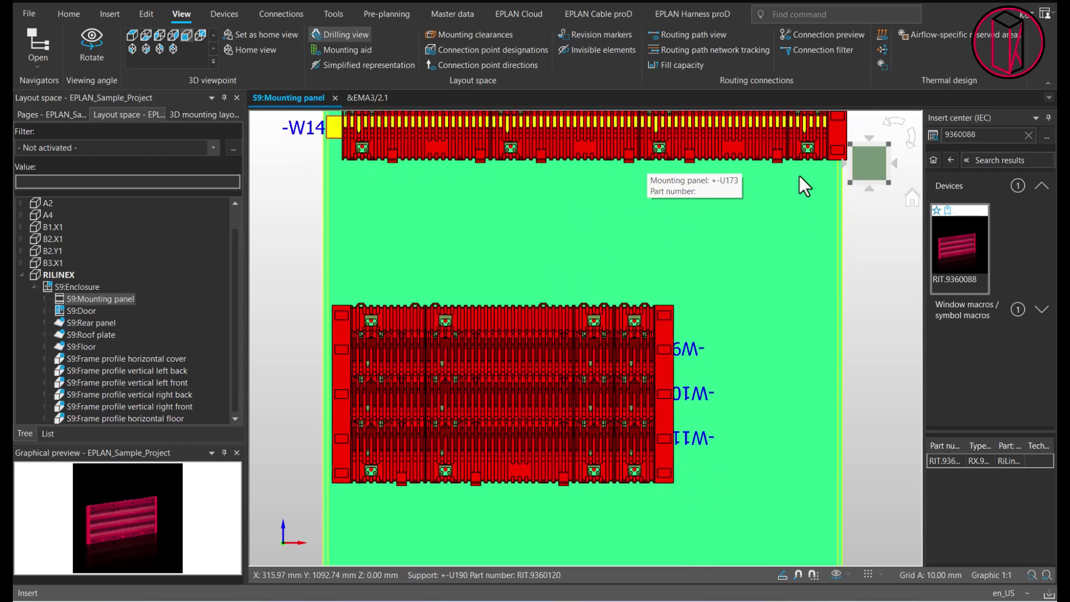
pyautogui.moveTo(470, 299); pyautogui.dragTo(504, 200, button='middle')
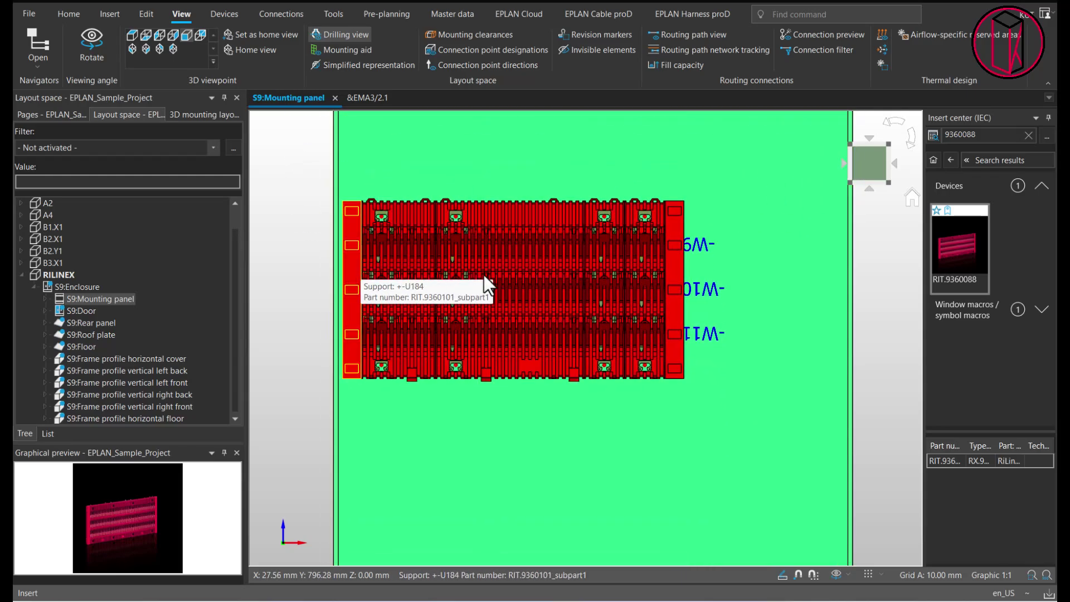
pyautogui.moveTo(599, 287); pyautogui.dragTo(604, 379, button='middle')
pyautogui.moveTo(552, 234); pyautogui.dragTo(557, 377, button='middle')
pyautogui.moveTo(561, 303); pyautogui.dragTo(557, 396, button='middle')
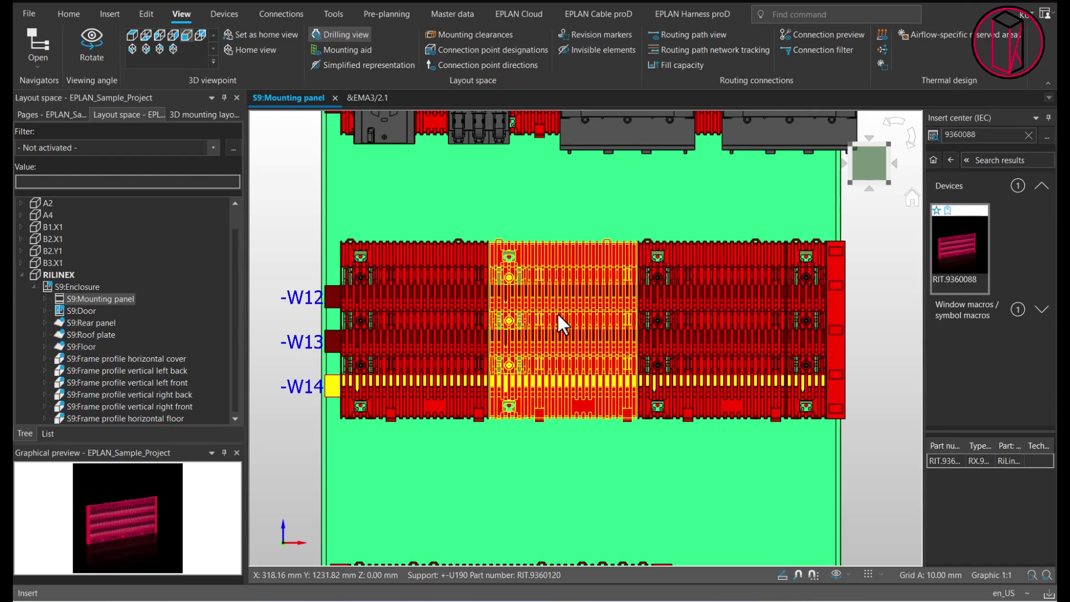
pyautogui.moveTo(574, 326); pyautogui.dragTo(583, 415, button='middle')
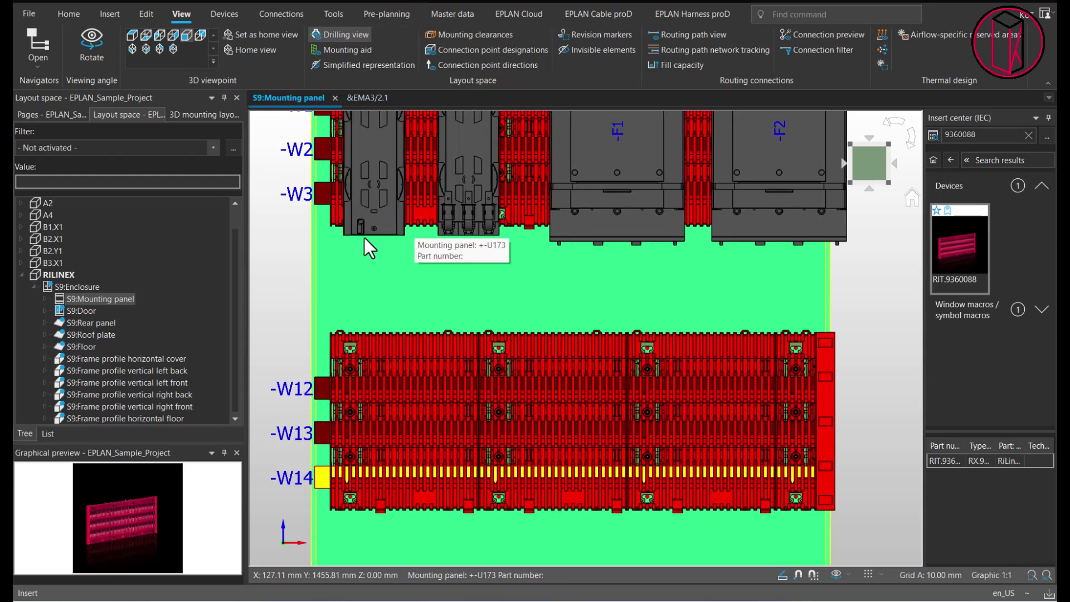
pyautogui.moveTo(667, 259); pyautogui.dragTo(668, 230, button='middle')
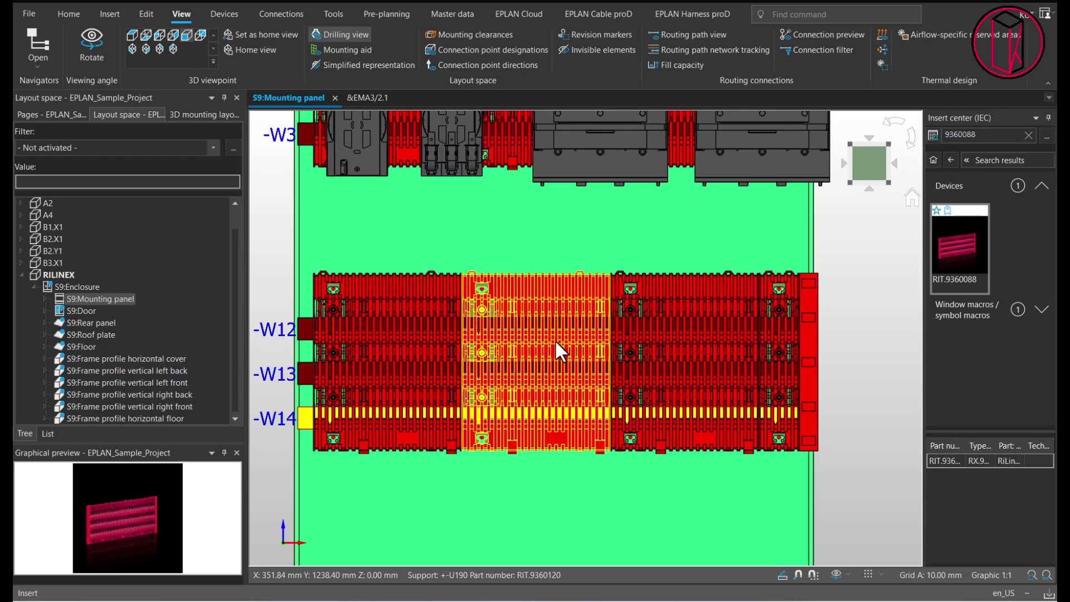
# Search the Insert center for part RIT.9360500.
pyautogui.click(987, 133)
pyautogui.press('BackSpace')
pyautogui.press('BackSpace')
pyautogui.press('BackSpace')
pyautogui.write('500')
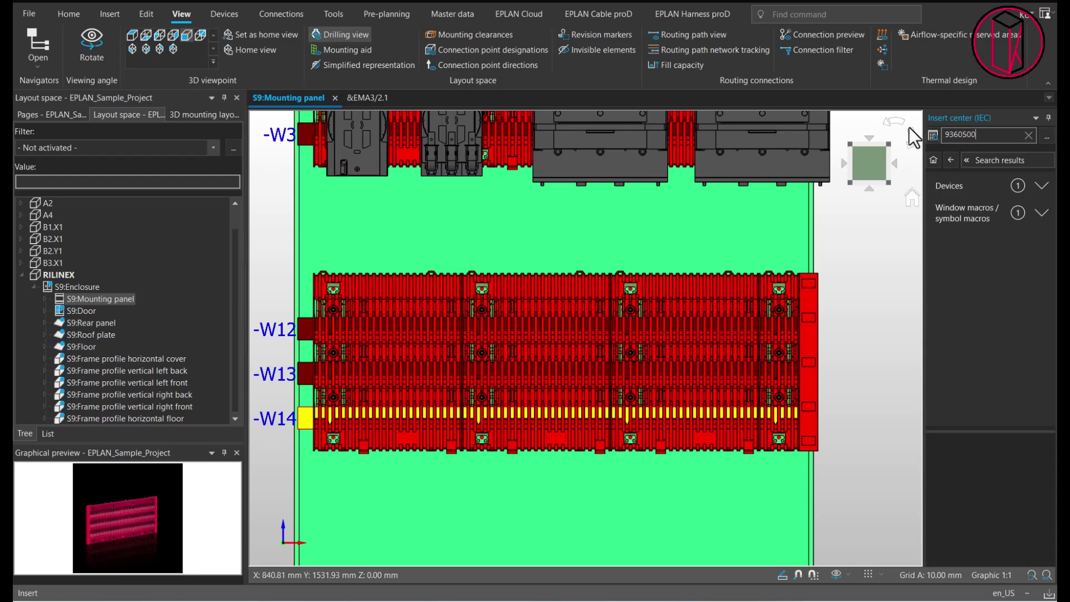
pyautogui.click(1039, 188)
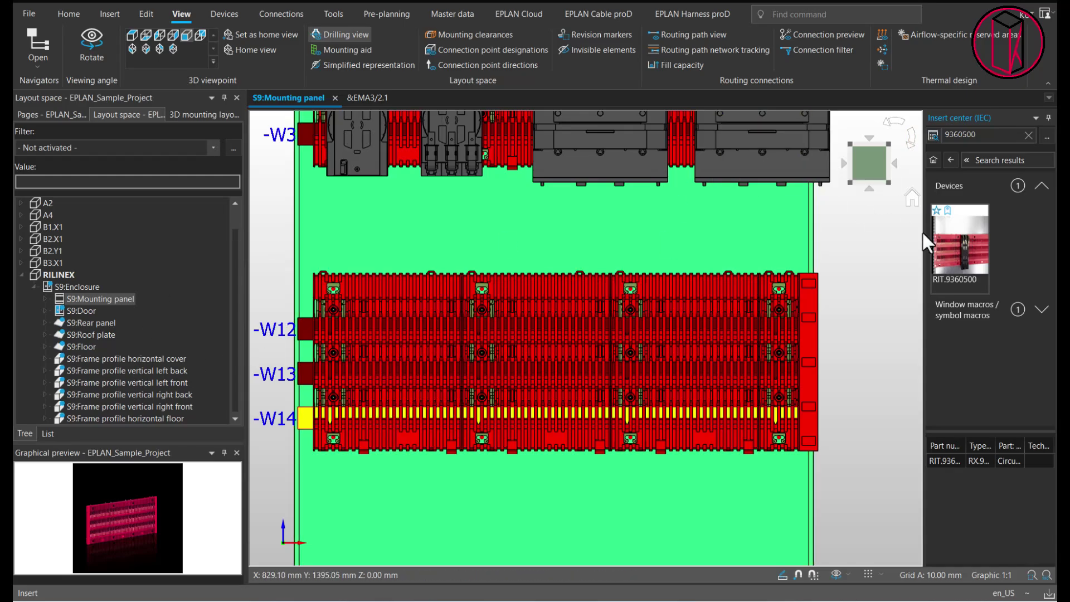
# Try positioning the RIT.9360500 adapter at the rail's left end, then cancel insertion.
pyautogui.moveTo(971, 245); pyautogui.dragTo(605, 241)
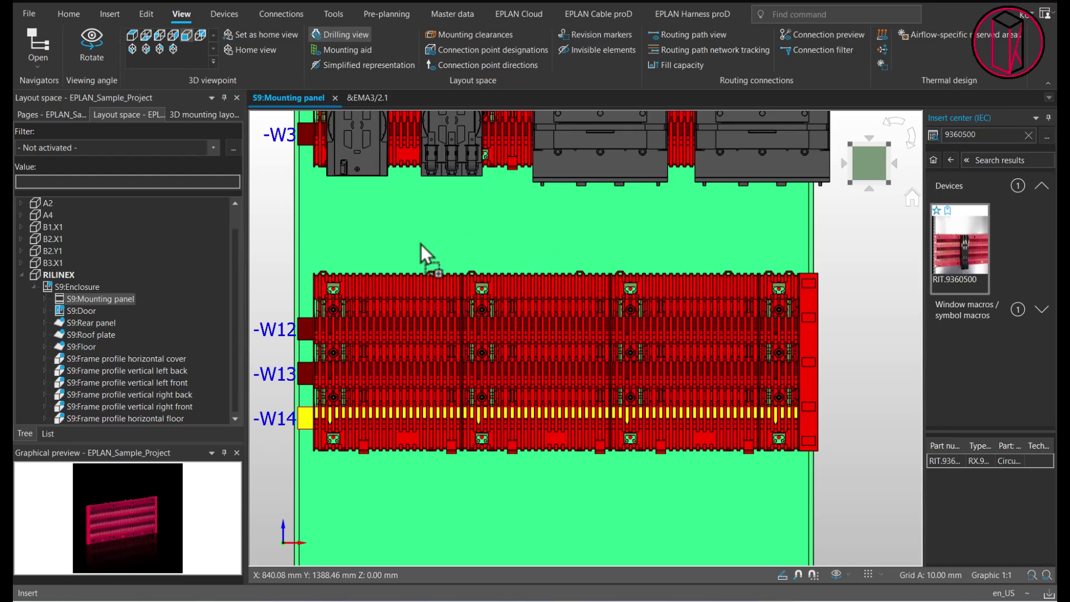
pyautogui.moveTo(423, 244); pyautogui.dragTo(382, 279)
pyautogui.moveTo(382, 279); pyautogui.dragTo(439, 260, button='middle')
pyautogui.rightClick(439, 260)
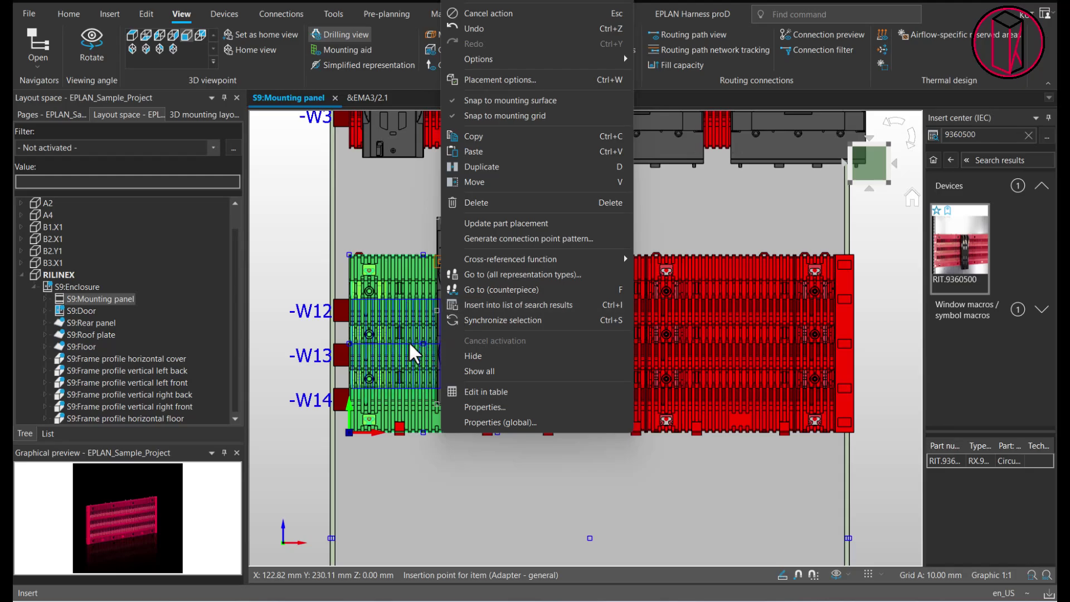
pyautogui.press('Escape')
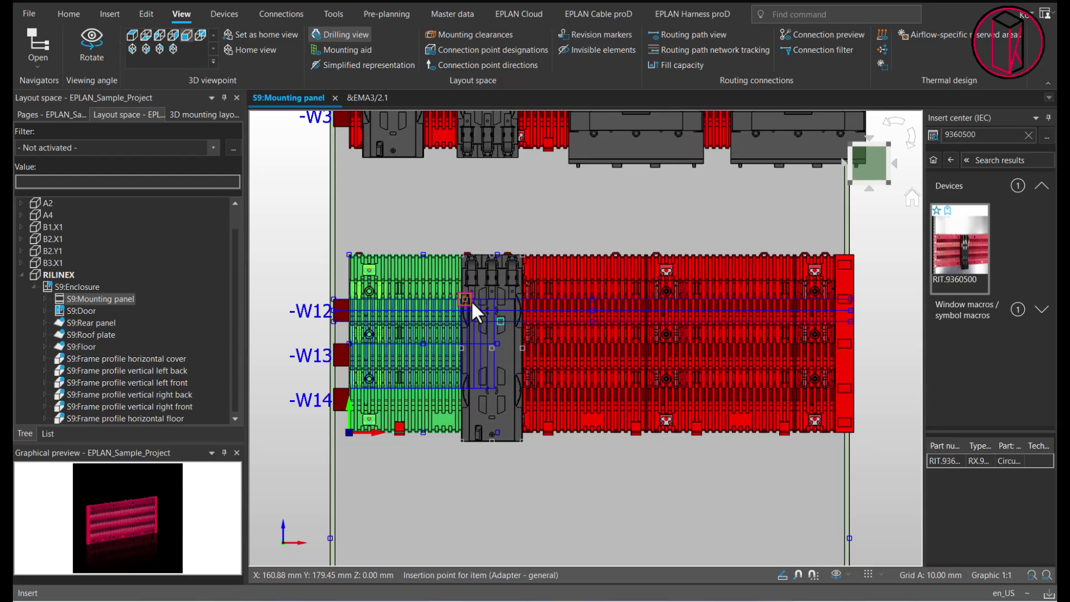
pyautogui.click(344, 305)
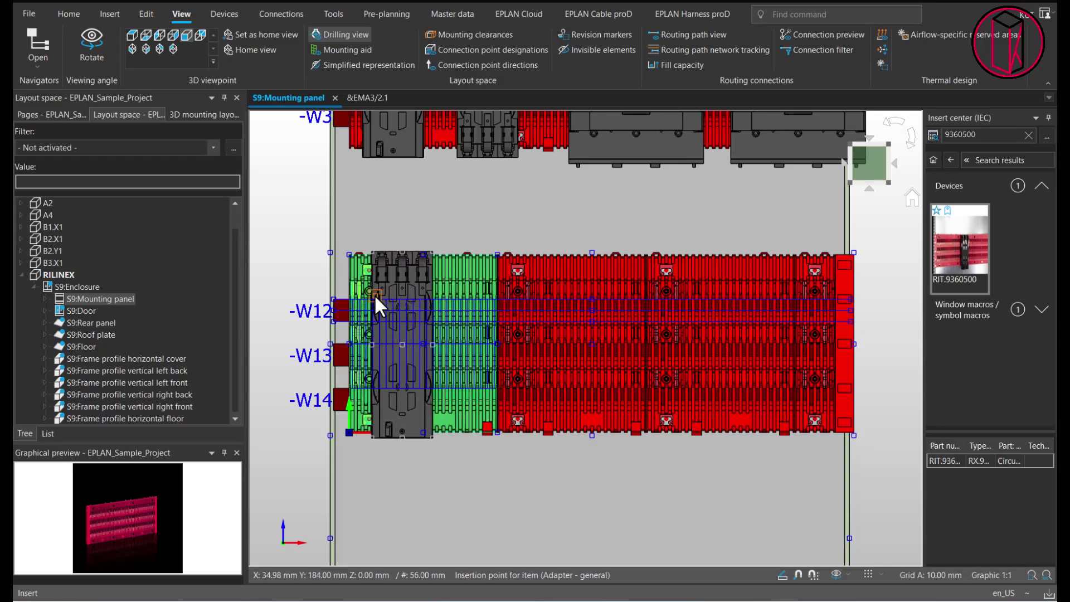
pyautogui.press('Escape')
# Hide busbars -W12, -W13 and -W14.
pyautogui.click(342, 310)
pyautogui.keyDown('ctrl'); pyautogui.click(343, 353); pyautogui.keyUp('ctrl')
pyautogui.keyDown('ctrl'); pyautogui.click(342, 390); pyautogui.keyUp('ctrl')
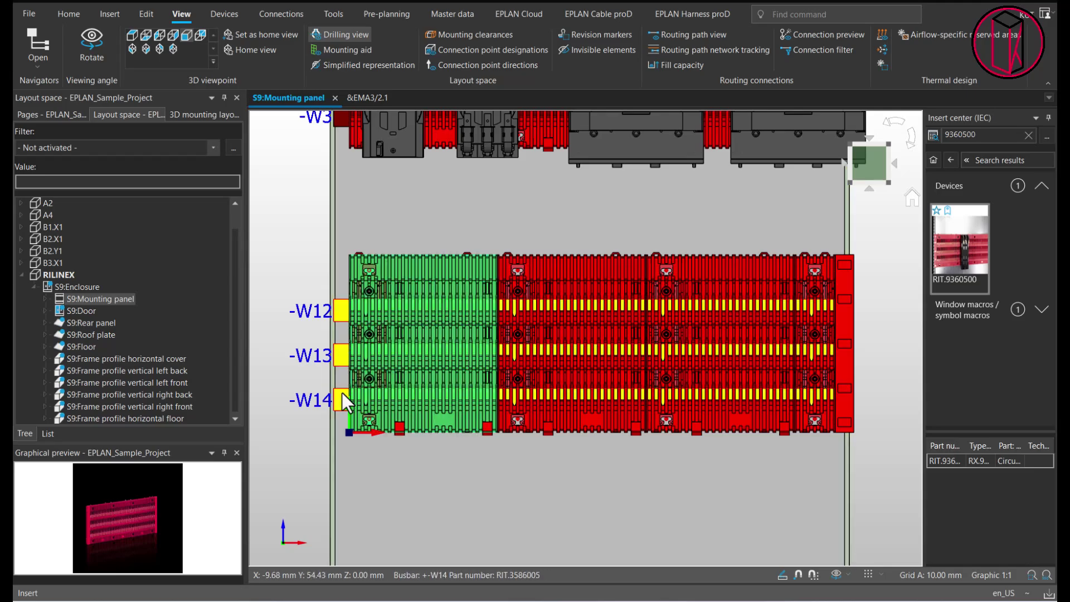
pyautogui.rightClick(342, 392)
pyautogui.click(368, 313)
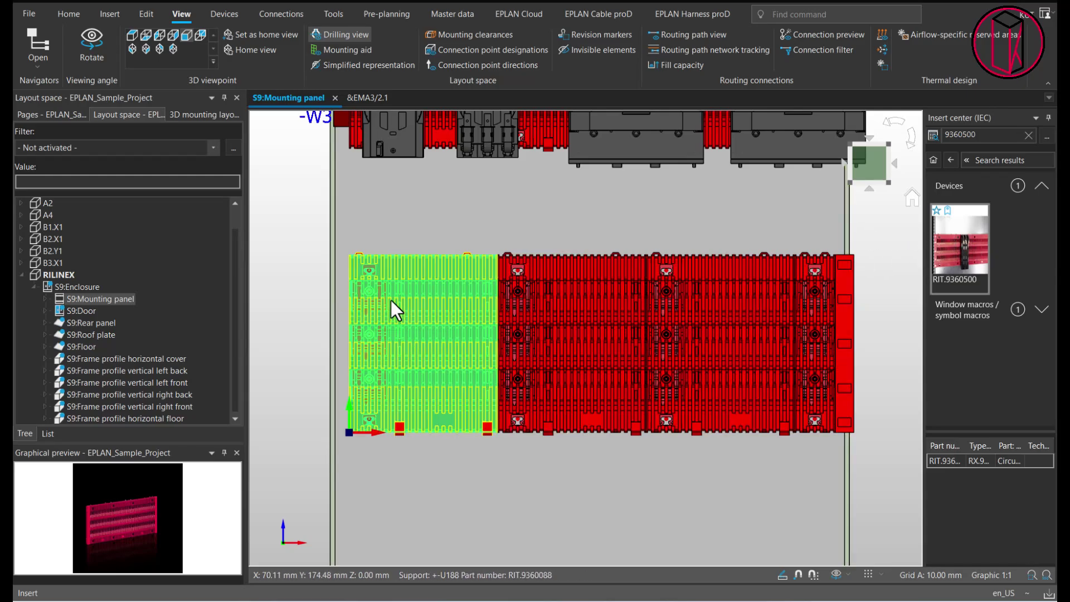
# Bring the RIT.9360500 adapter back onto the panel and toggle Snap to mounting surface.
pyautogui.moveTo(995, 267); pyautogui.dragTo(452, 258)
pyautogui.rightClick(438, 267)
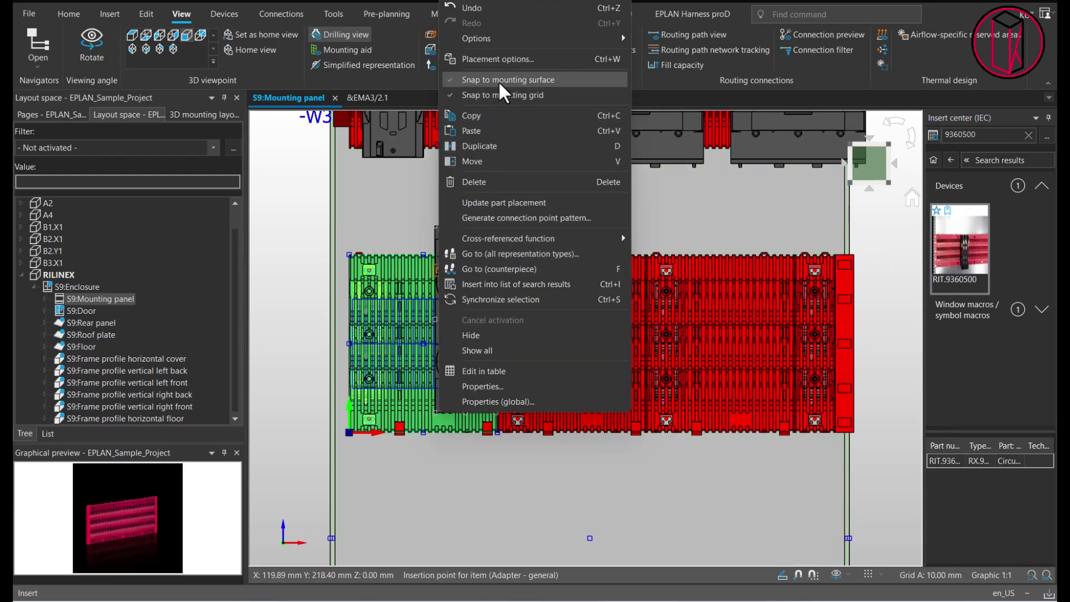
pyautogui.click(498, 81)
# Place one RIT.9360500 adapter at the rail's left end and a second, rotated 180°, beside it.
pyautogui.click(449, 233)
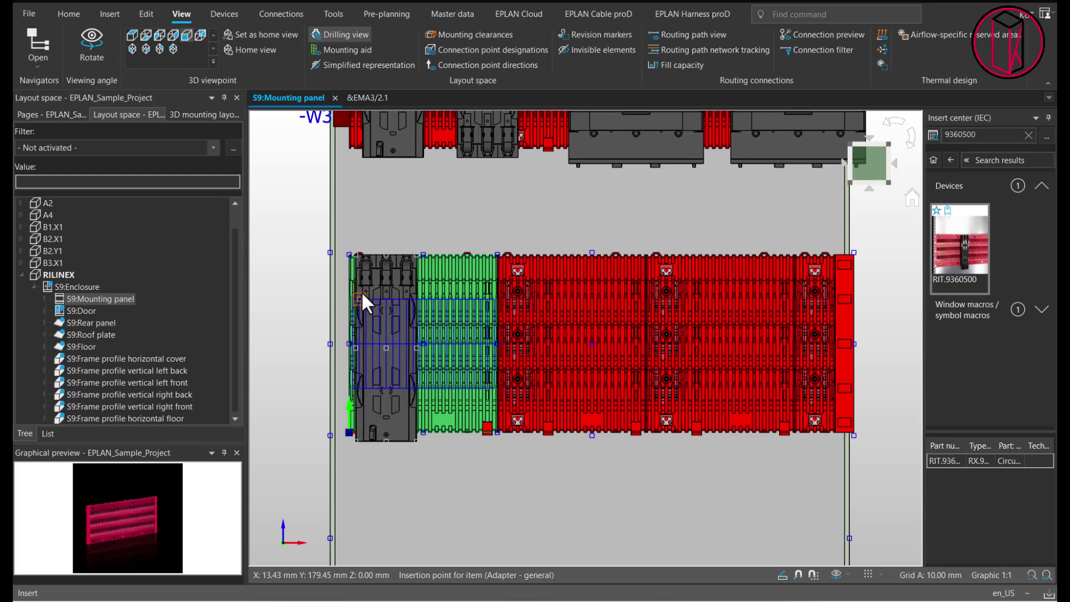
pyautogui.click(362, 295)
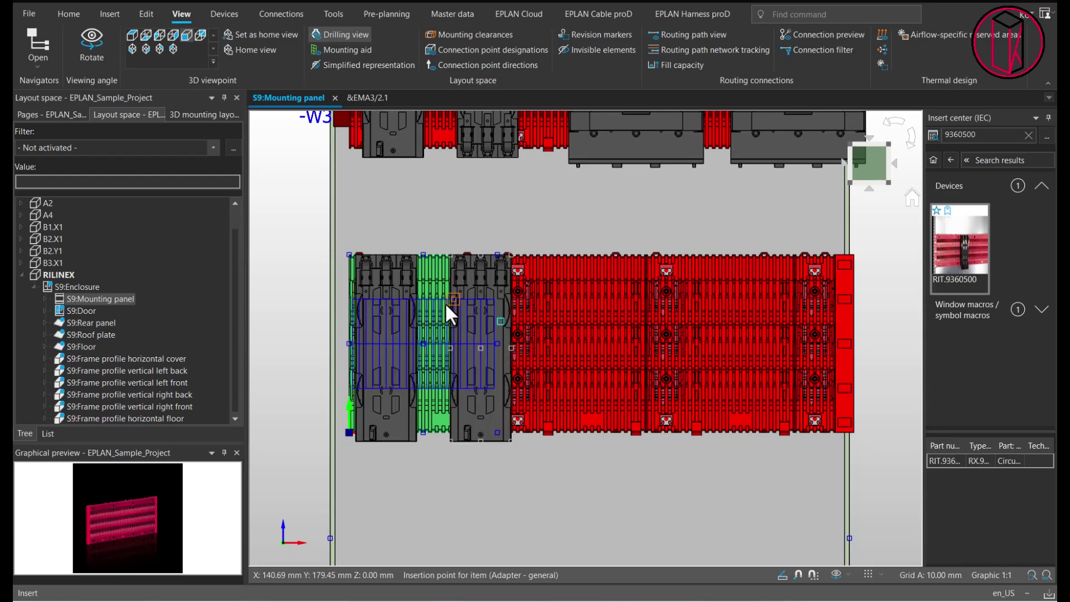
pyautogui.press('Tab')
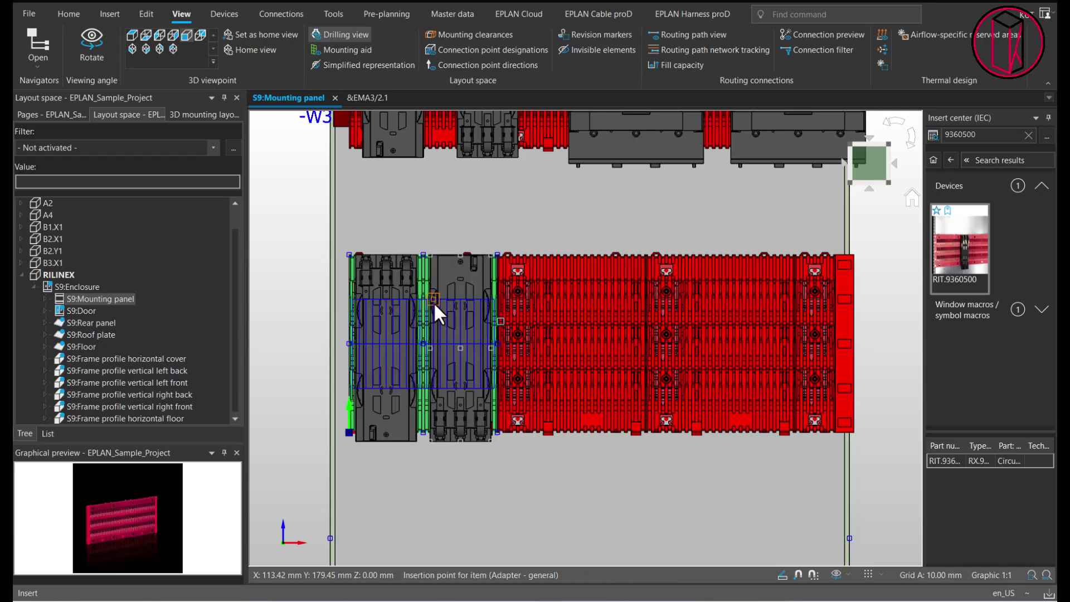
pyautogui.click(434, 302)
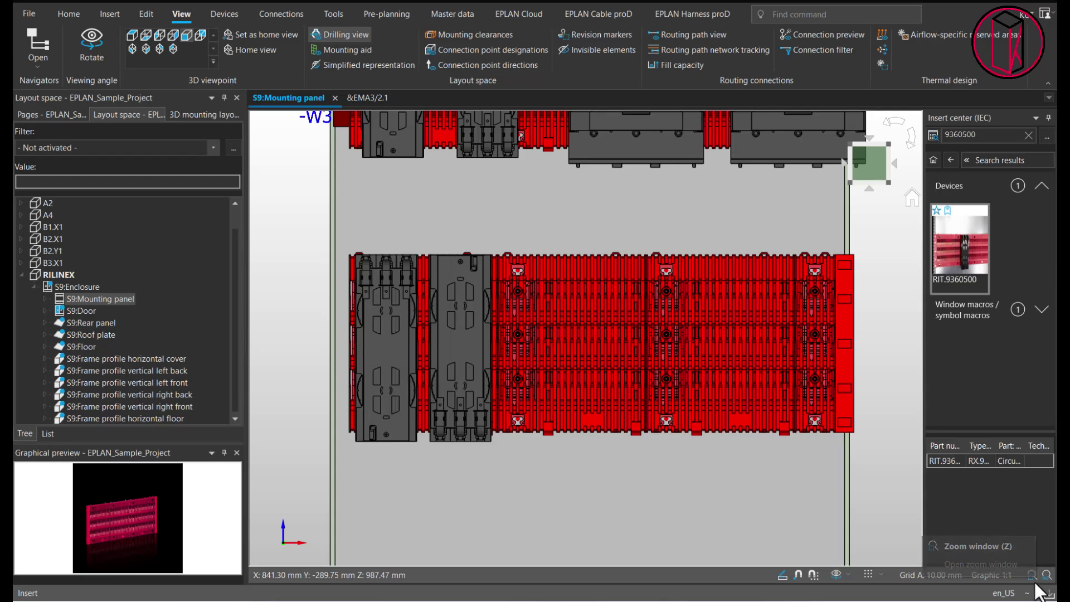
# Orbit the panel to check the adapters in 3-D, then frame their busbar system in front view.
pyautogui.click(92, 48)
pyautogui.moveTo(335, 278); pyautogui.dragTo(396, 287)
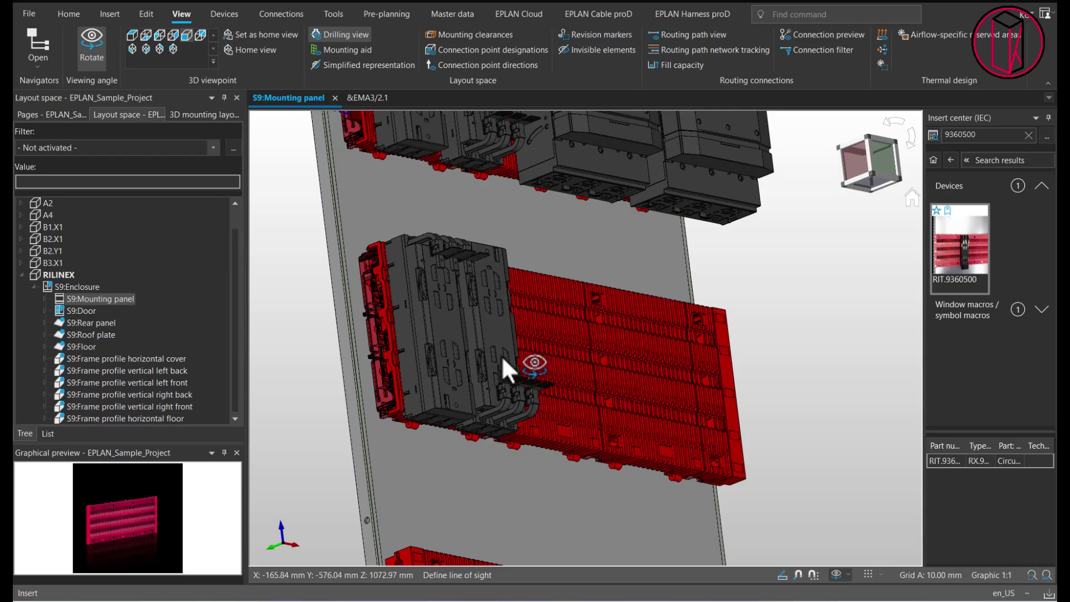
pyautogui.click(189, 34)
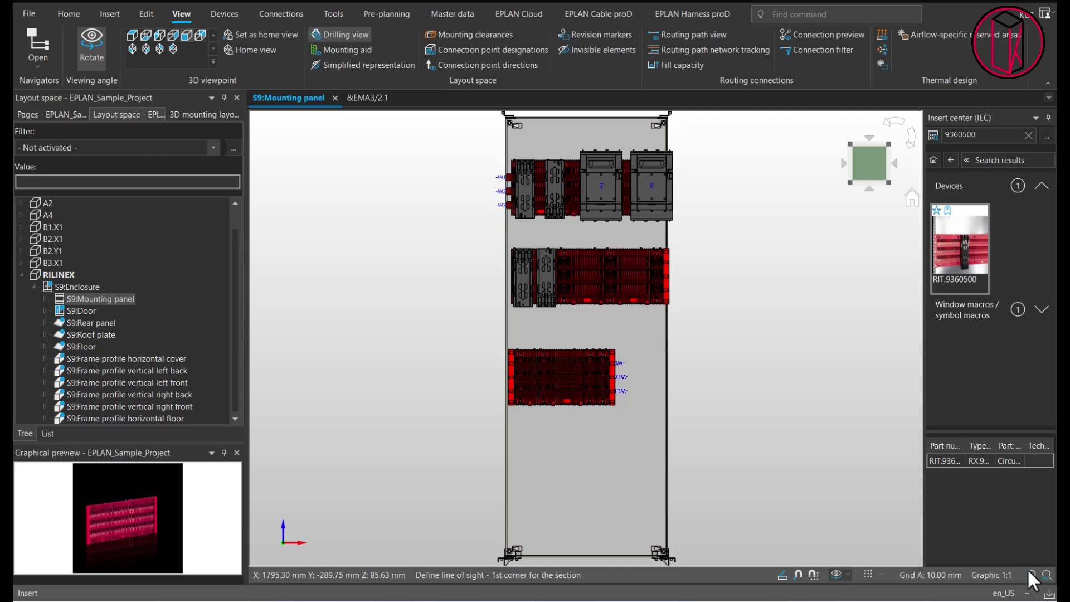
pyautogui.click(560, 234)
pyautogui.click(684, 325)
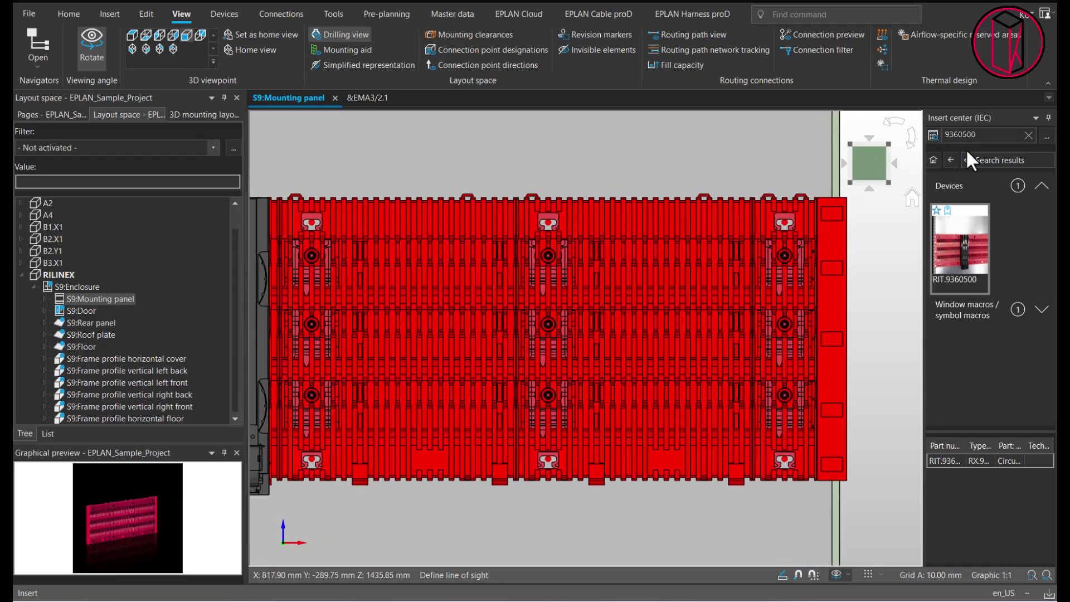
# Search the Insert center for part RIT.9362110.
pyautogui.click(982, 135)
pyautogui.moveTo(958, 135); pyautogui.dragTo(975, 135)
pyautogui.write('2110')
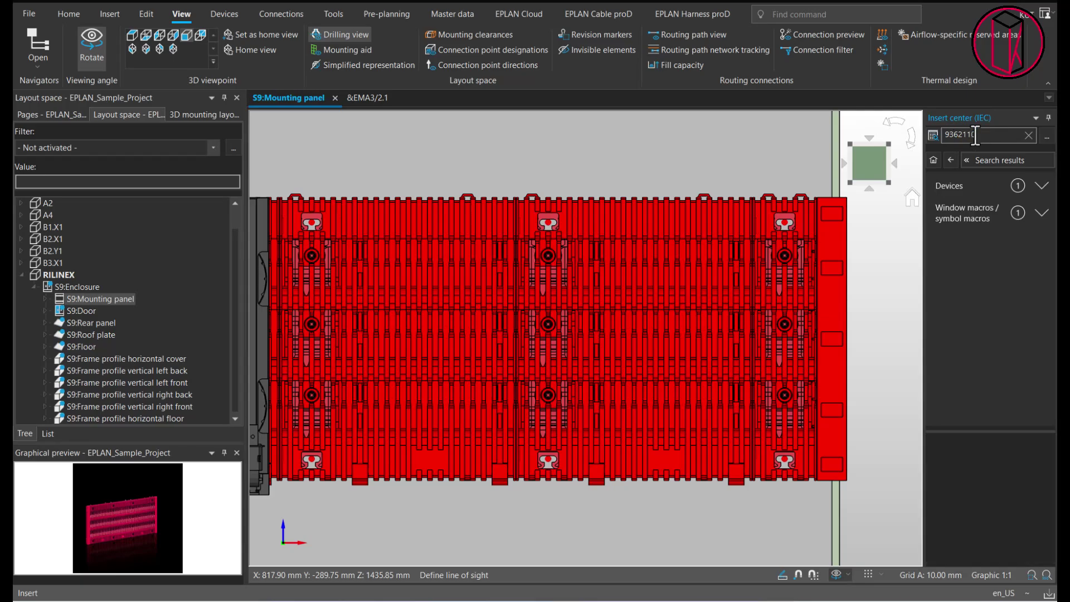
pyautogui.click(1009, 183)
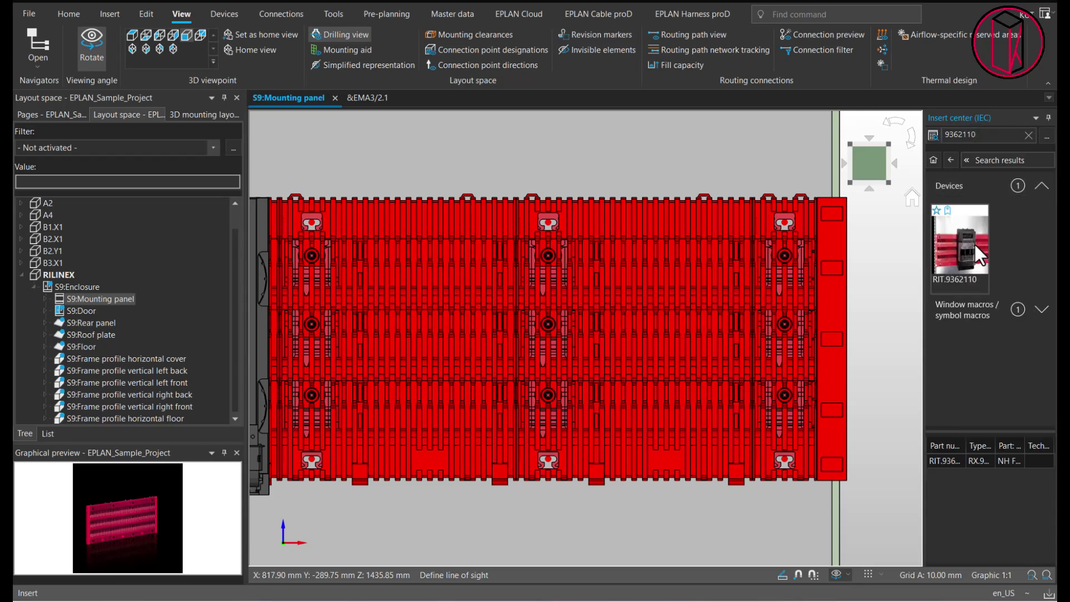
# Place two RIT.9362110 units, -F3 and -F4, on the busbars right of the adapters.
pyautogui.moveTo(961, 245); pyautogui.dragTo(330, 272)
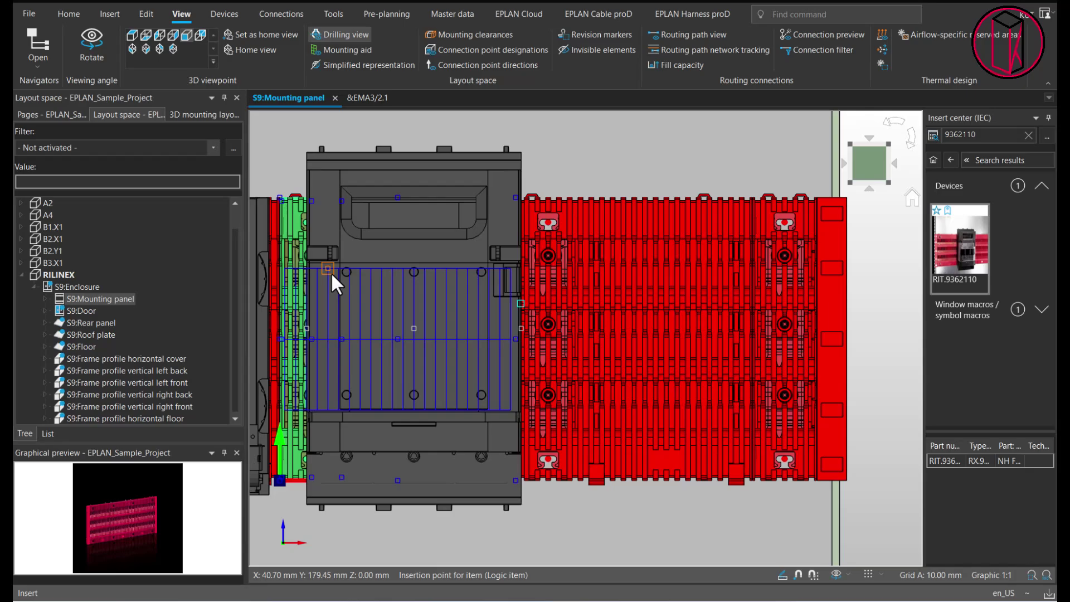
pyautogui.moveTo(329, 272); pyautogui.dragTo(615, 287, button='middle')
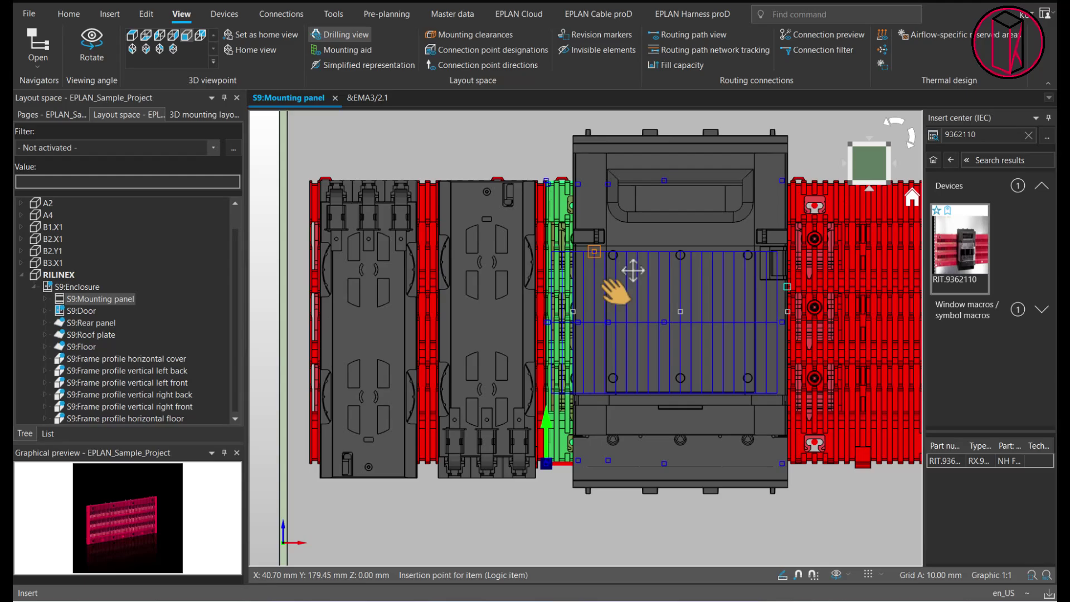
pyautogui.moveTo(615, 291); pyautogui.dragTo(562, 292, button='middle')
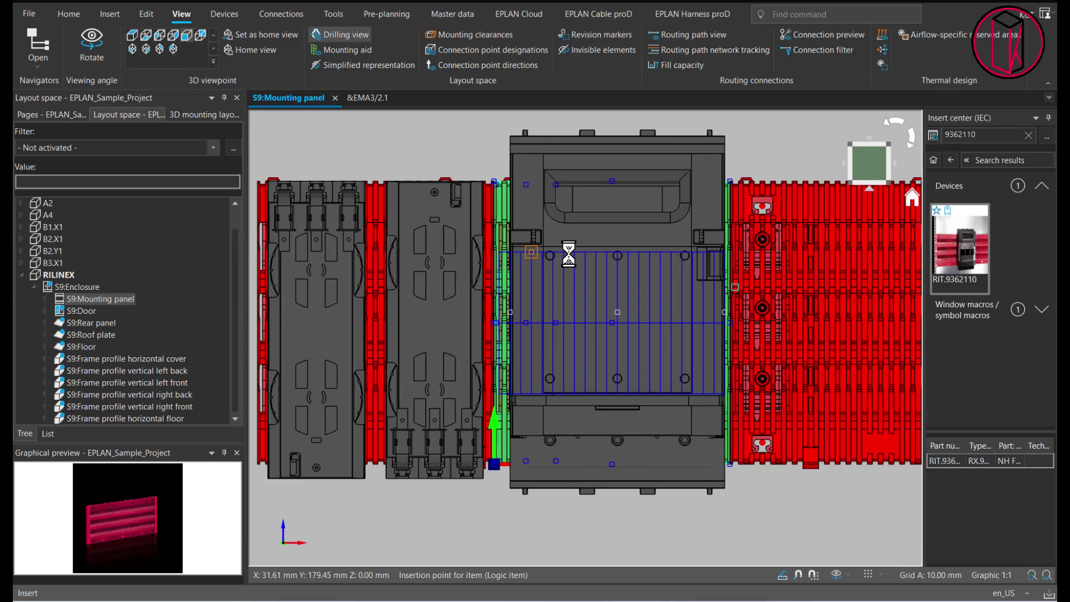
pyautogui.click(745, 265)
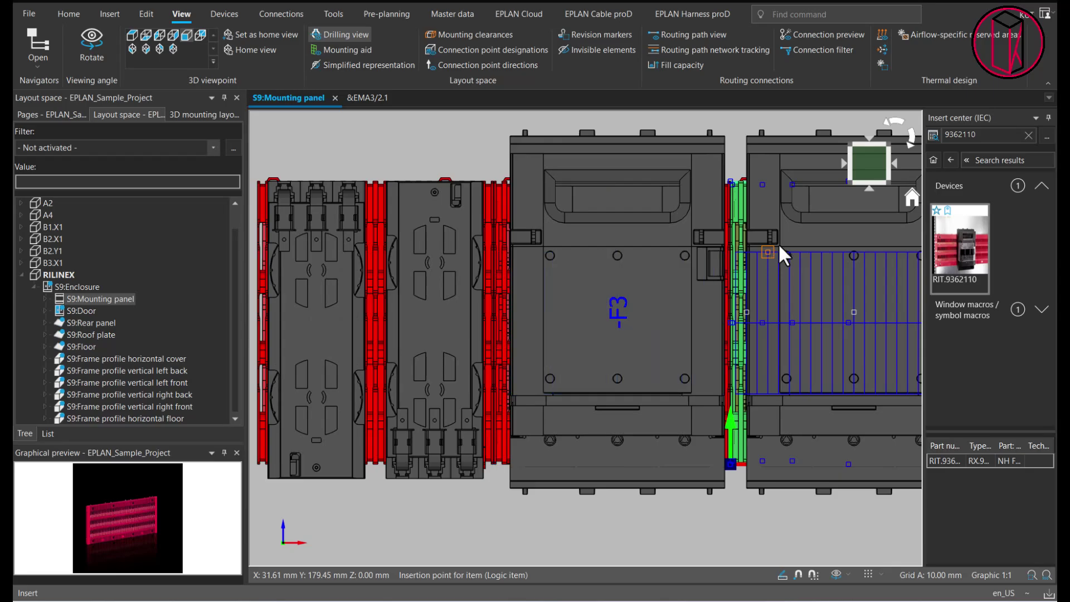
pyautogui.click(778, 241)
pyautogui.moveTo(817, 252); pyautogui.dragTo(716, 274, button='middle')
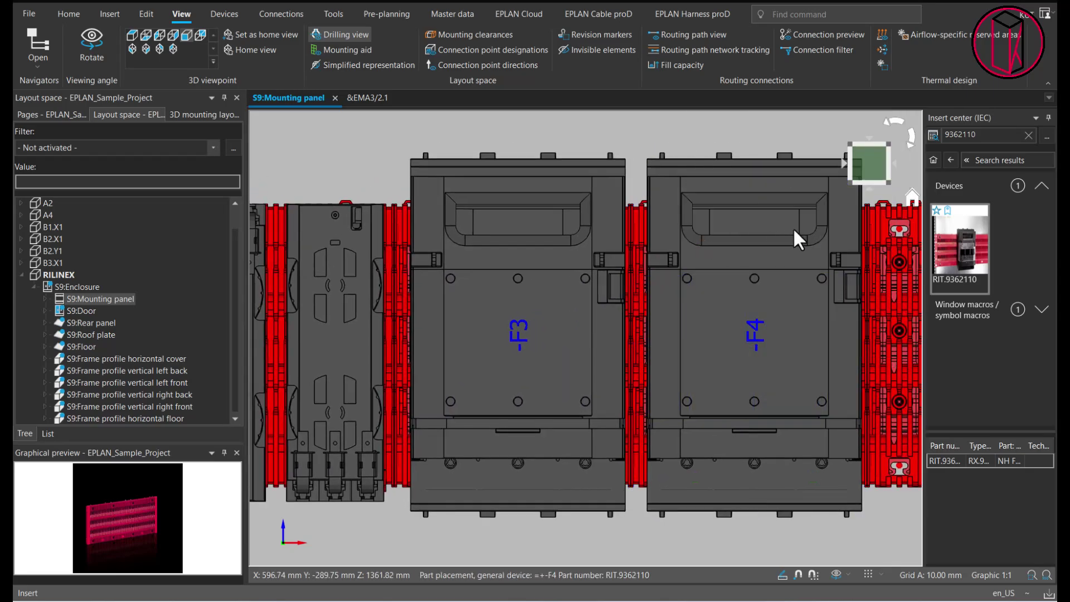
pyautogui.moveTo(738, 227); pyautogui.dragTo(707, 241, button='middle')
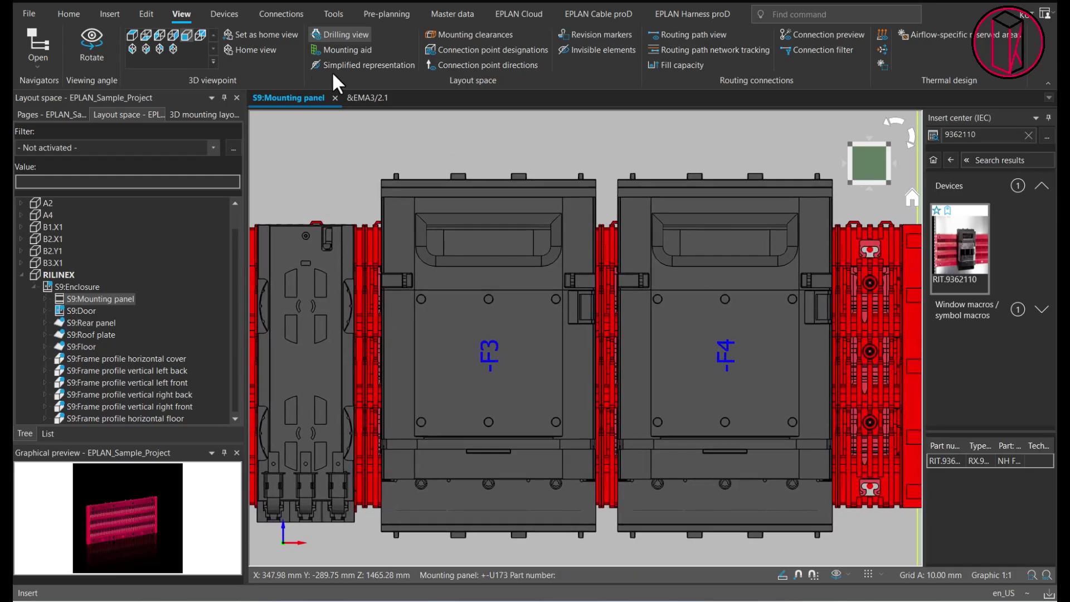
# Turn off drilling view and show connection point designations and directions on -F3 and -F4.
pyautogui.click(355, 34)
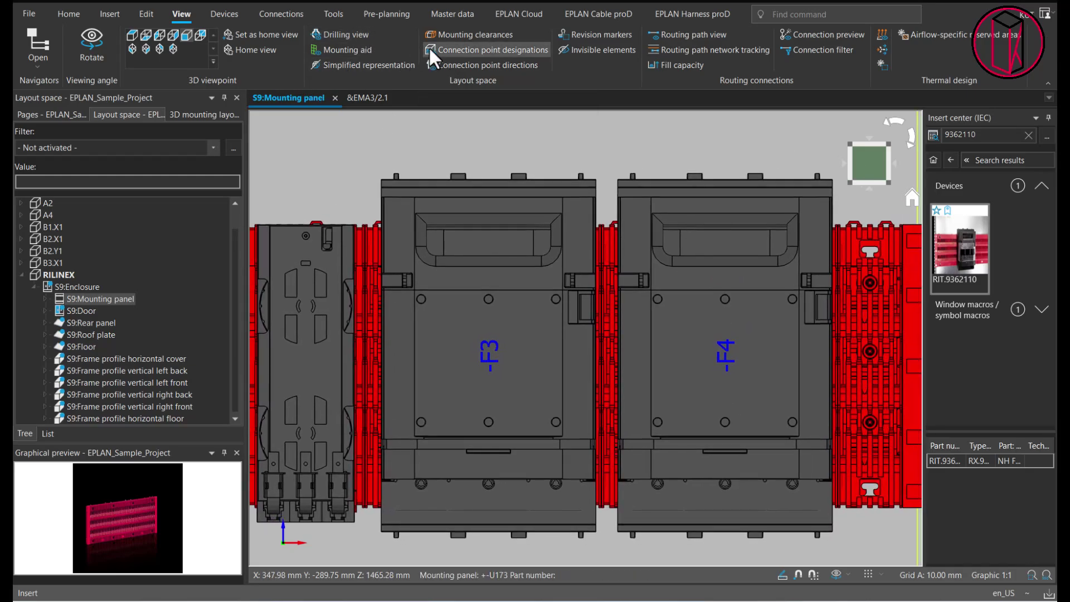
pyautogui.click(487, 49)
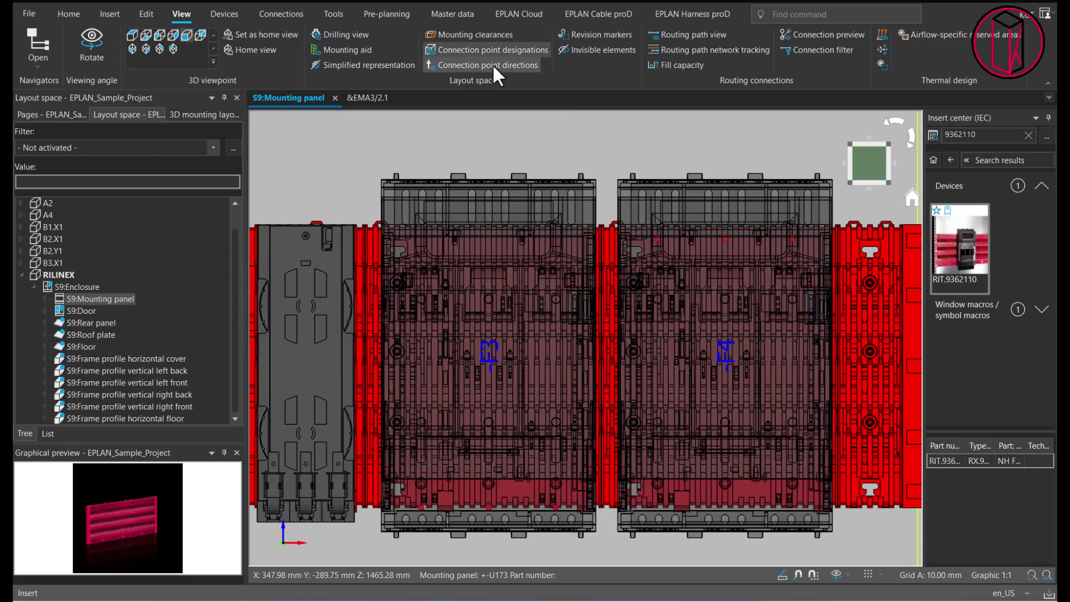
pyautogui.click(487, 65)
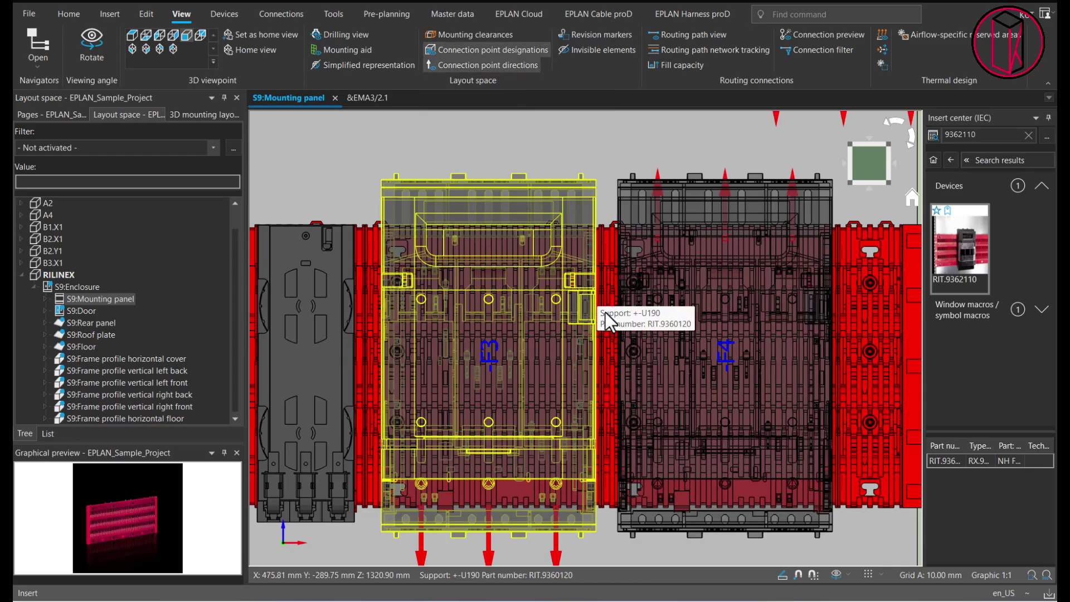
pyautogui.moveTo(620, 318); pyautogui.dragTo(593, 210, button='middle')
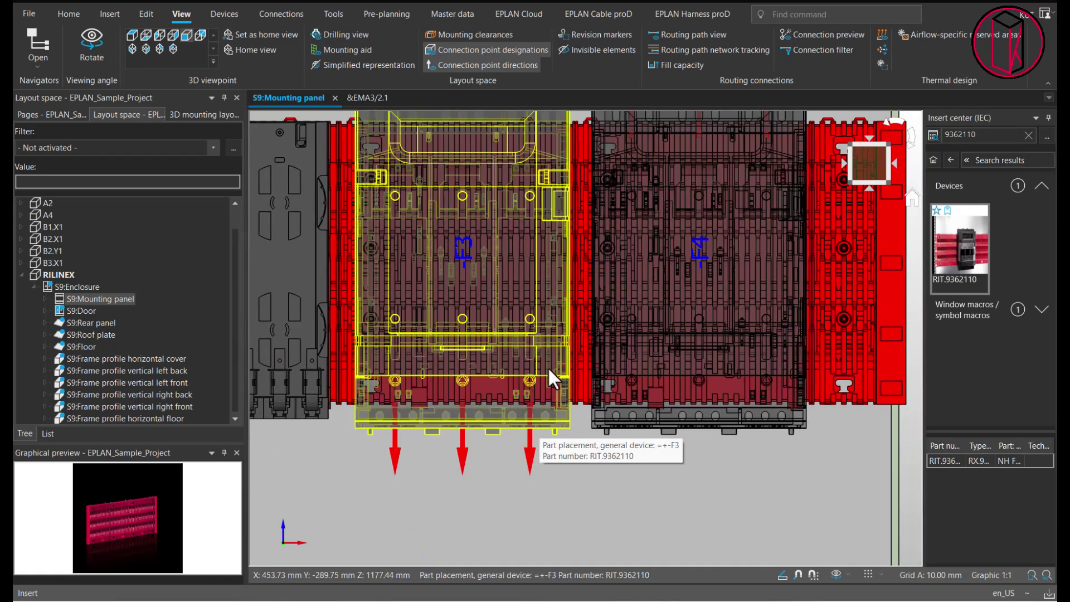
pyautogui.scroll(3, 557, 370)
pyautogui.scroll(-3, 571, 376)
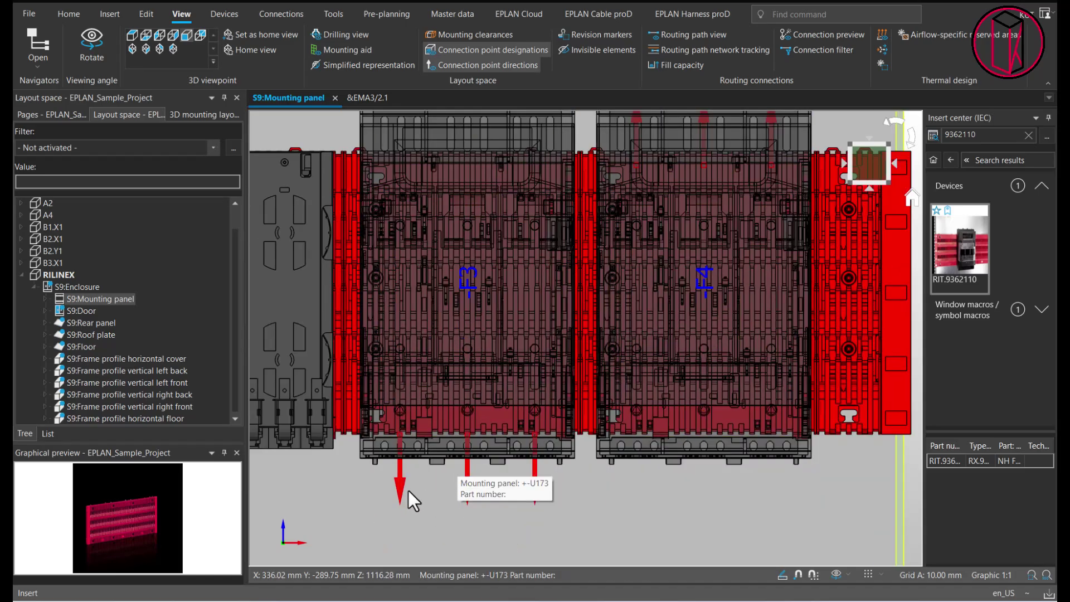
pyautogui.scroll(3, 543, 433)
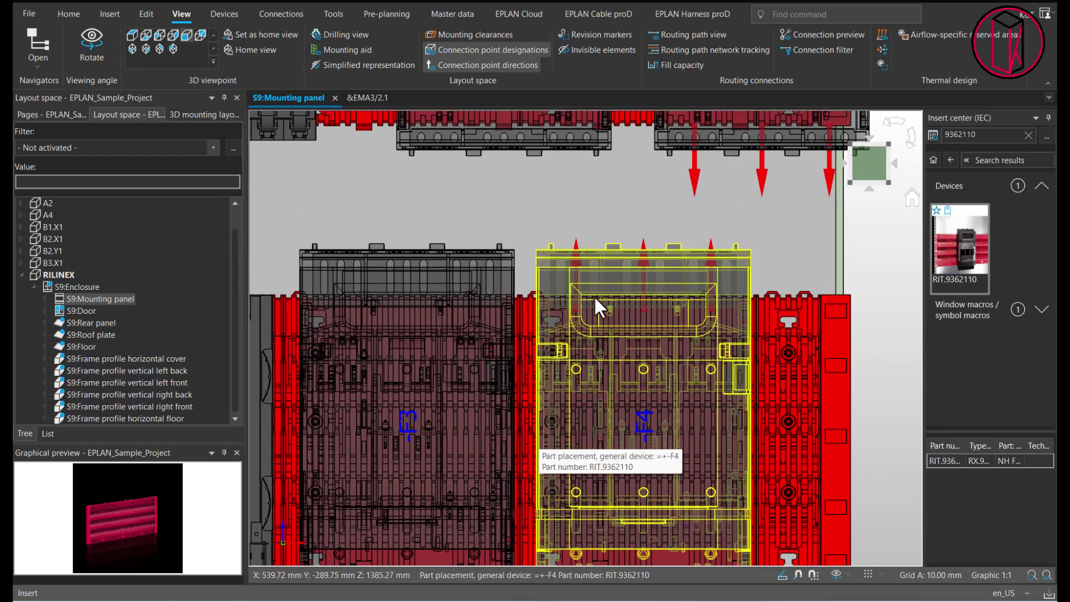
pyautogui.scroll(-3, 677, 300)
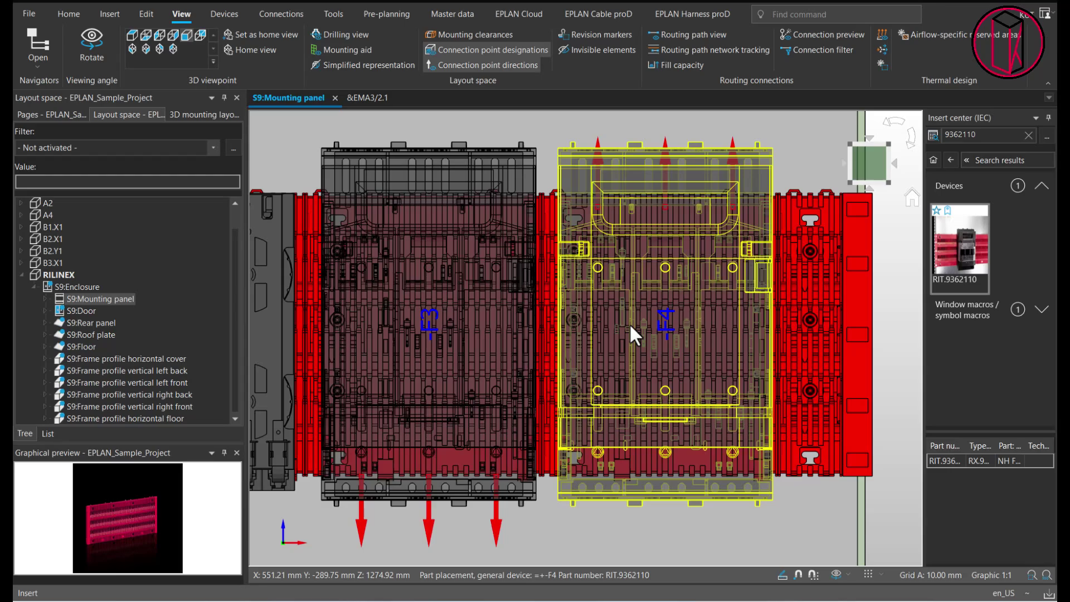
# Zoom out to the whole S9 panel, then zoom and pan onto its empty lower area.
pyautogui.moveTo(616, 319); pyautogui.dragTo(692, 258, button='middle')
pyautogui.click(1047, 574)
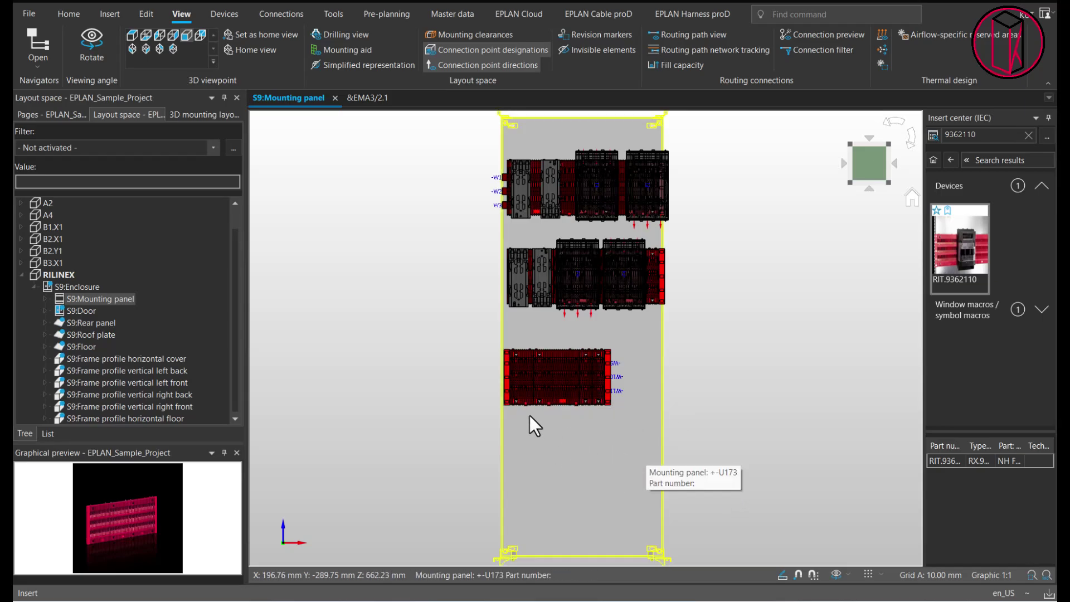
pyautogui.click(1032, 574)
pyautogui.click(449, 418)
pyautogui.click(690, 547)
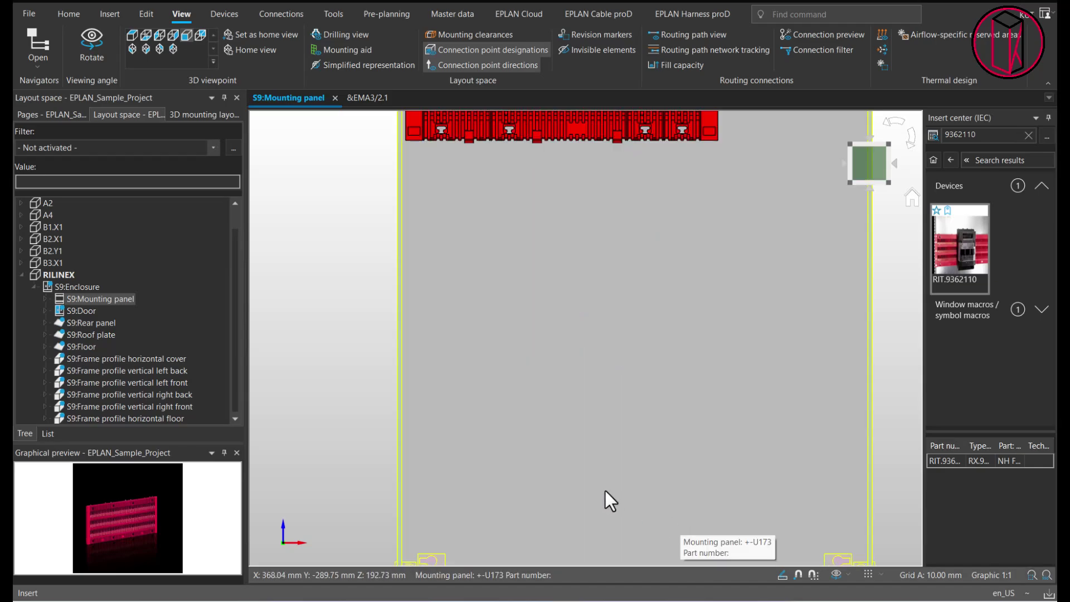
pyautogui.moveTo(605, 491); pyautogui.dragTo(617, 433, button='middle')
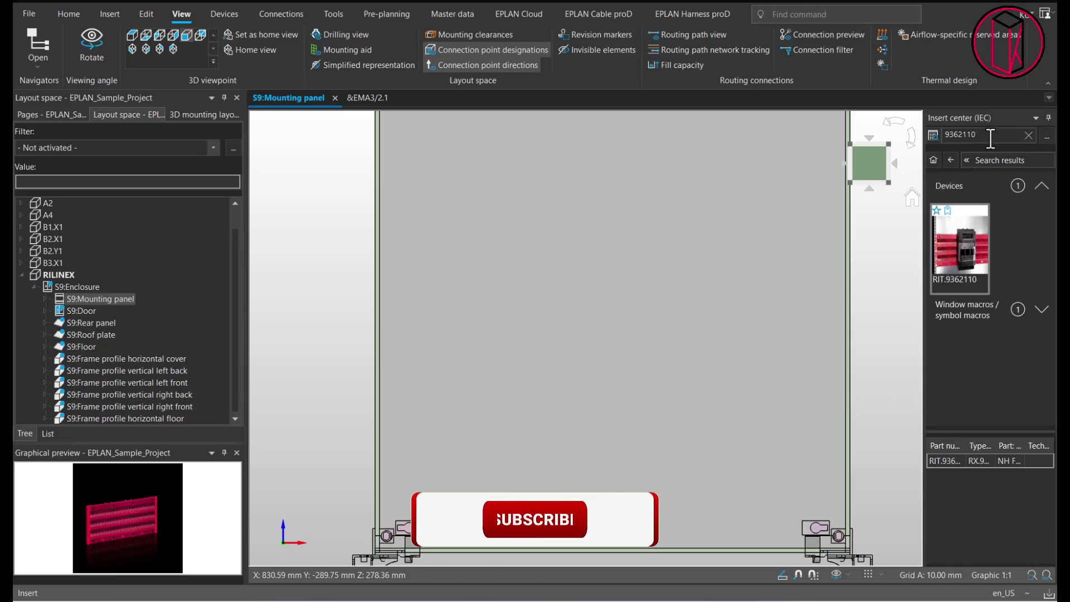
# Search the Insert center for 9360101 and select part RIT.9360101.
pyautogui.moveTo(990, 138); pyautogui.dragTo(925, 144)
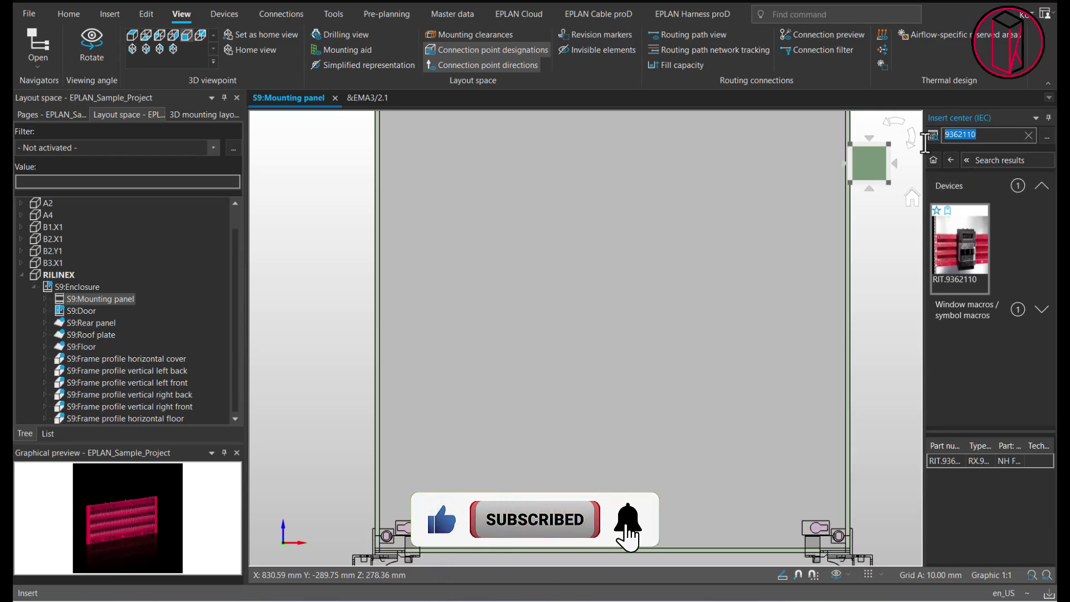
pyautogui.write('9360')
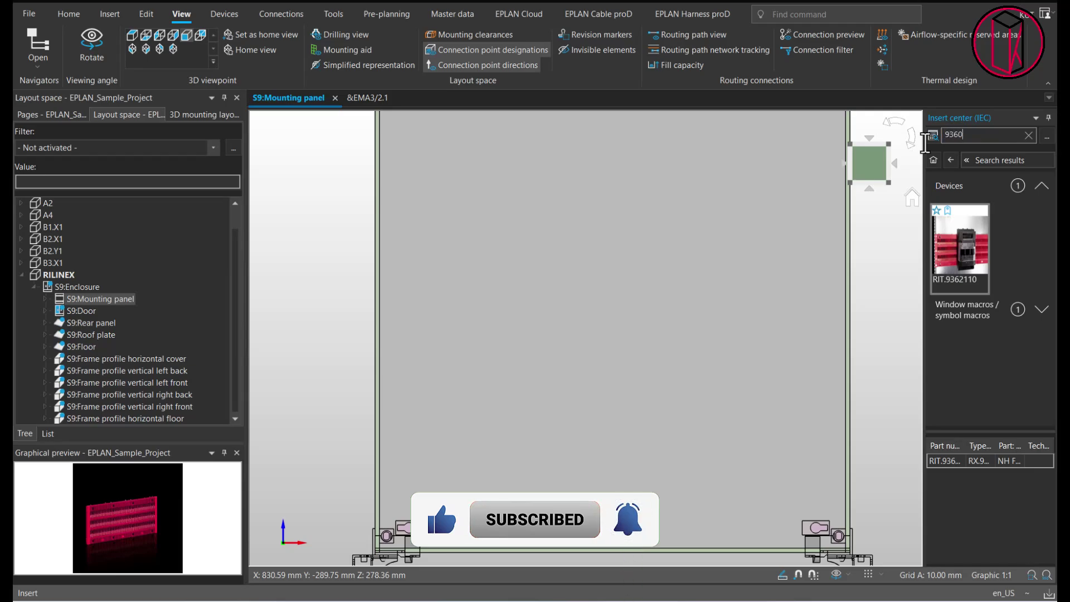
pyautogui.write('101')
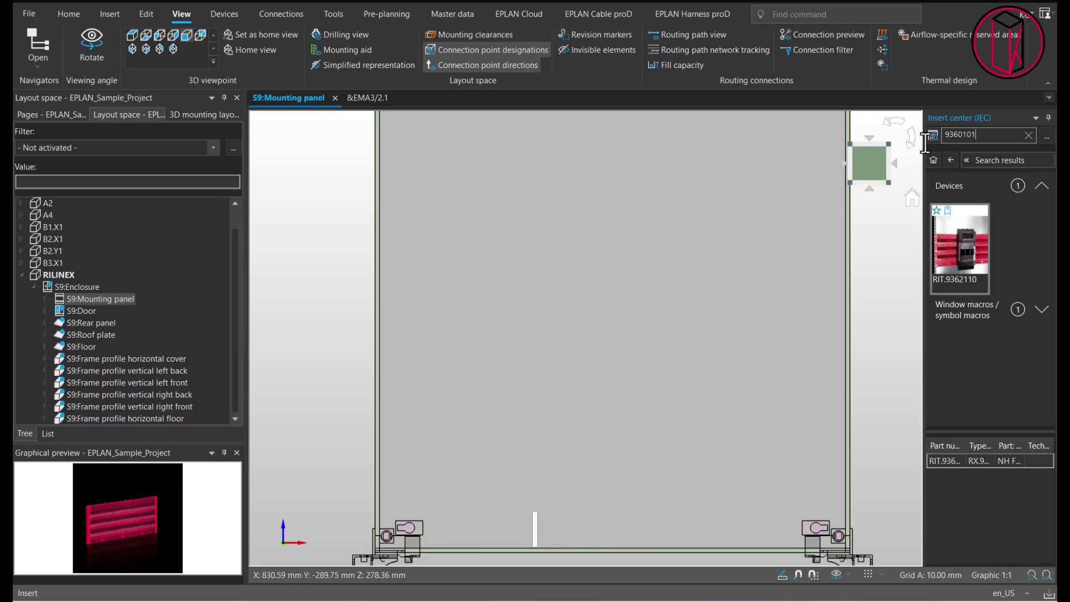
pyautogui.click(986, 187)
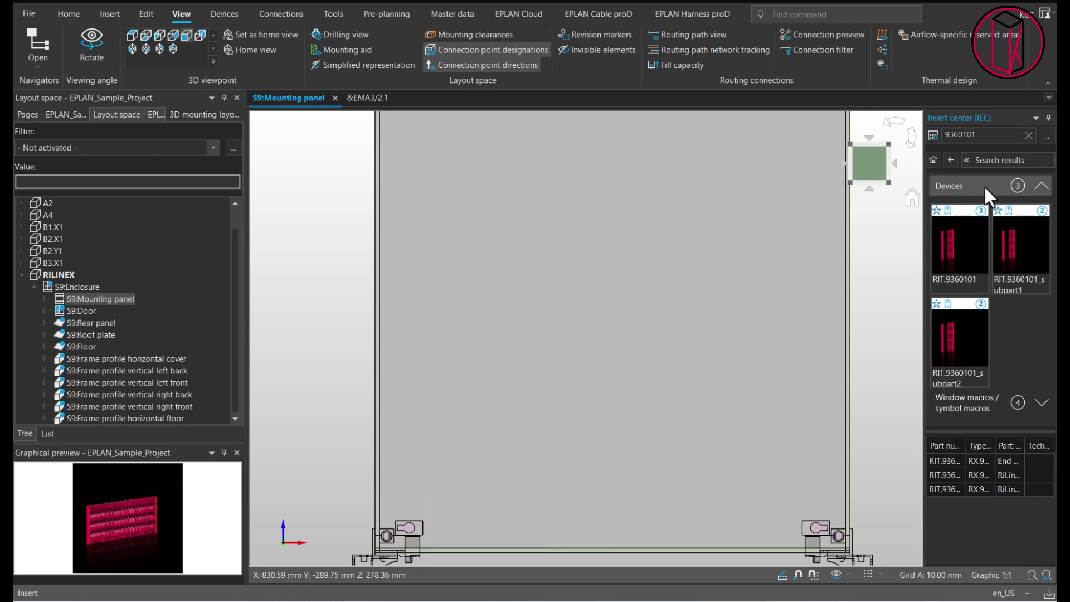
pyautogui.click(947, 254)
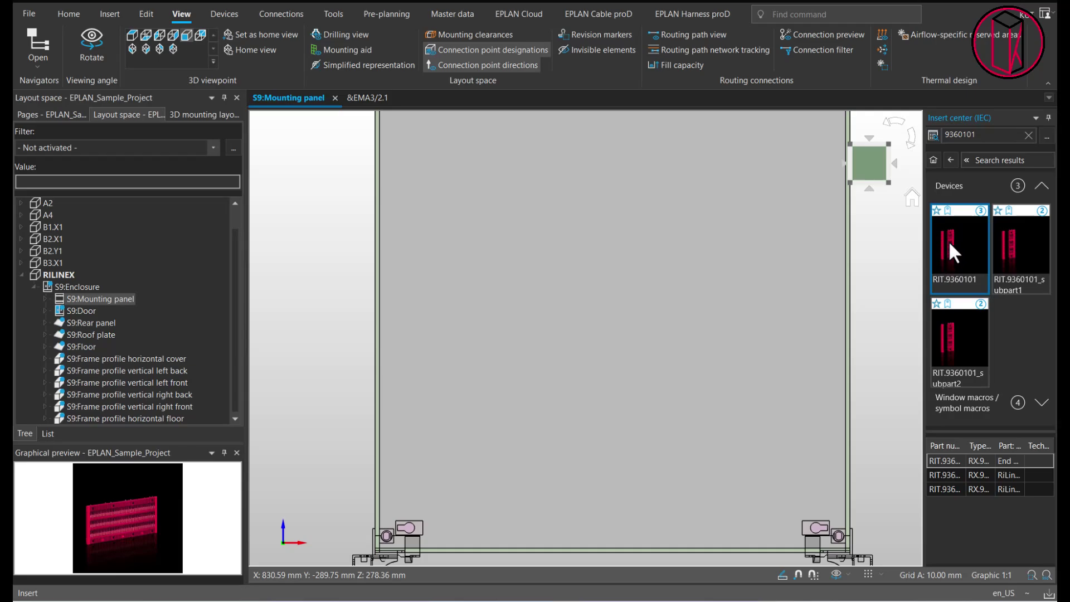
# Insert RIT.9360101 snapped to the mounting surface at the panel's left and right edges.
pyautogui.doubleClick(946, 241)
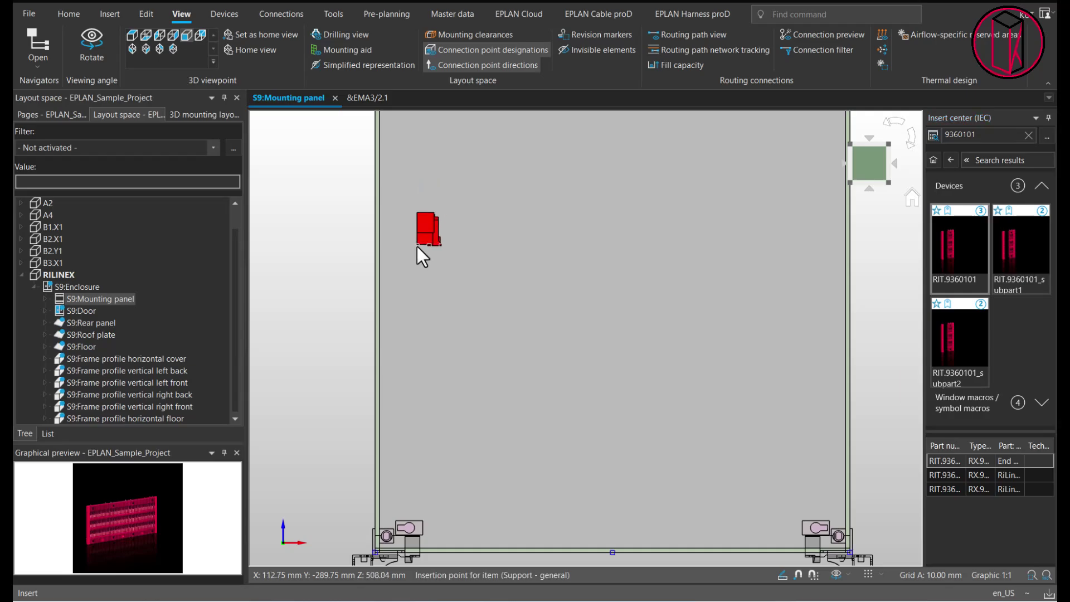
pyautogui.rightClick(417, 245)
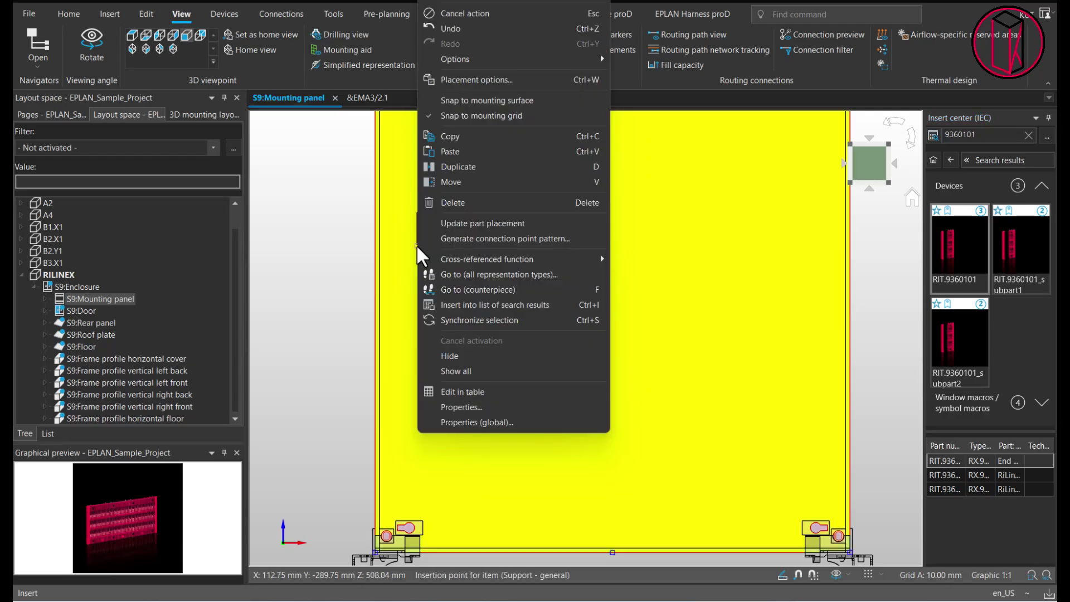
pyautogui.click(499, 98)
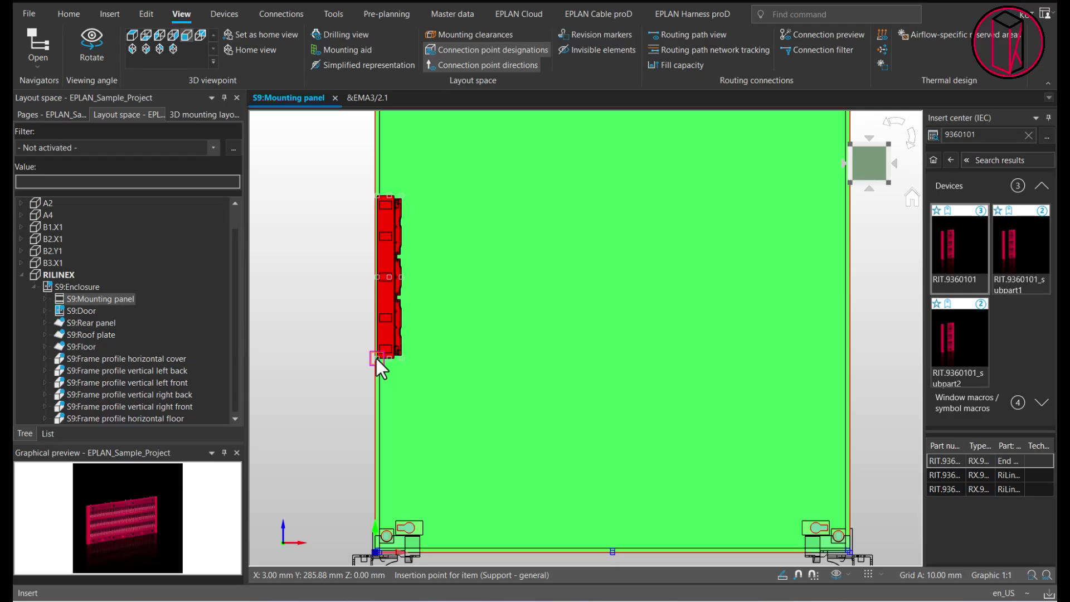
pyautogui.click(376, 359)
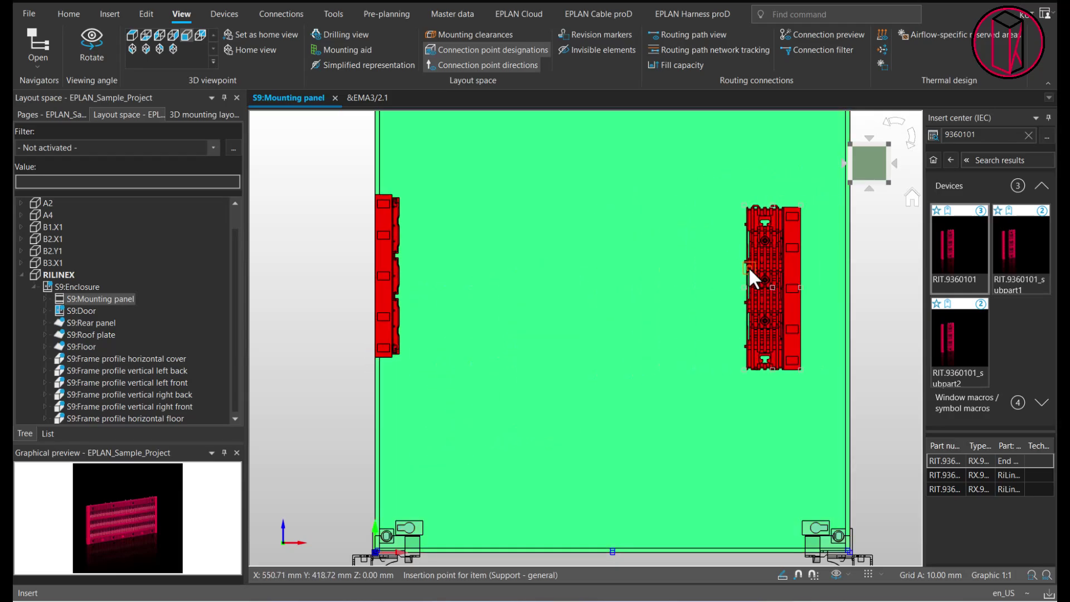
pyautogui.click(793, 260)
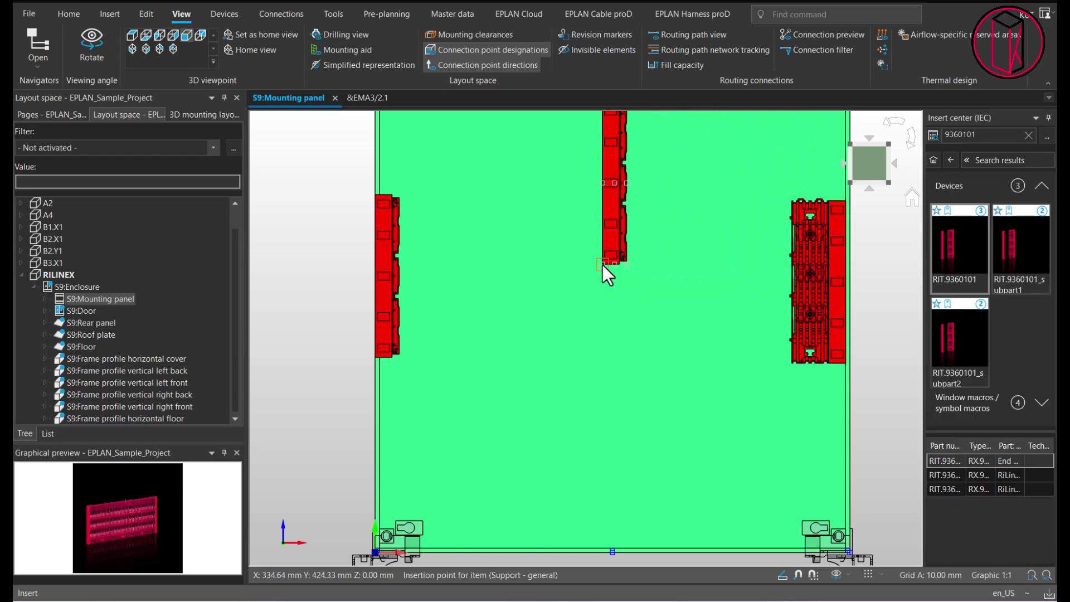
pyautogui.press('Escape')
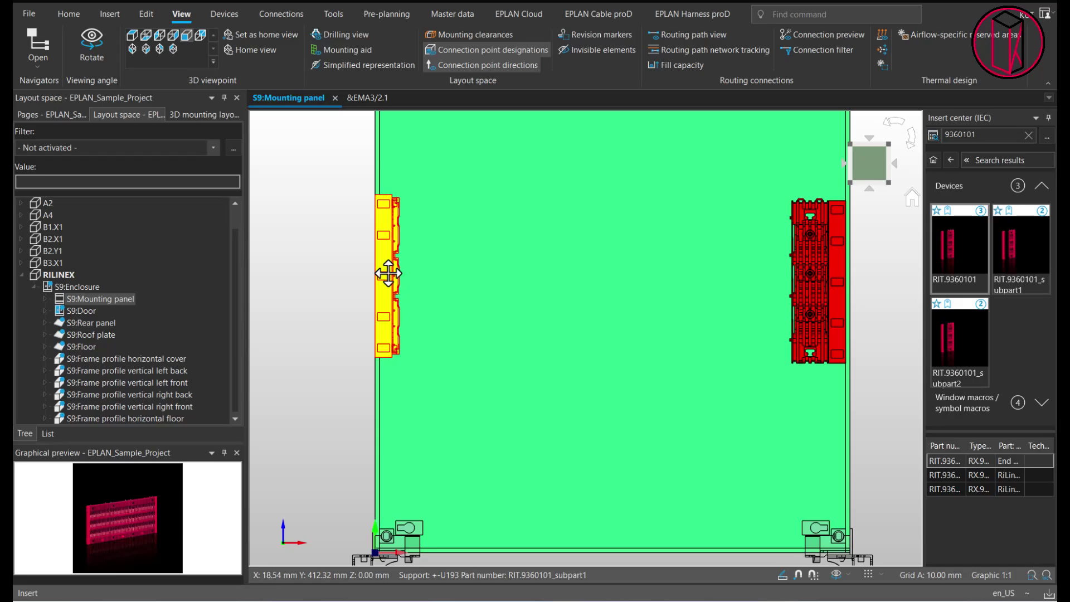
# Attach accessory RIT.9360110 to the left end cover.
pyautogui.click(115, 12)
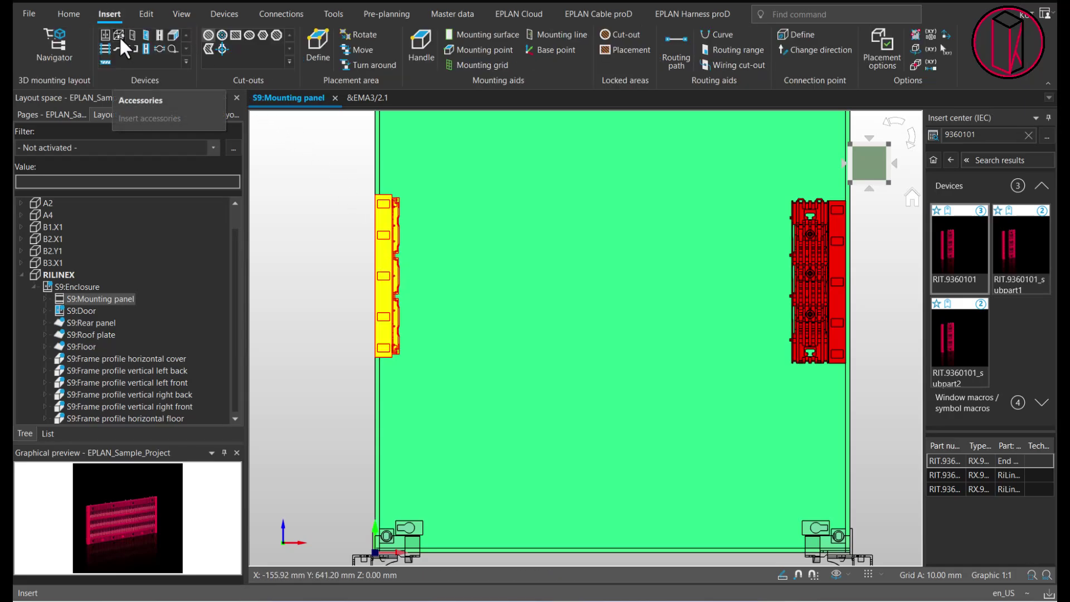
pyautogui.click(120, 36)
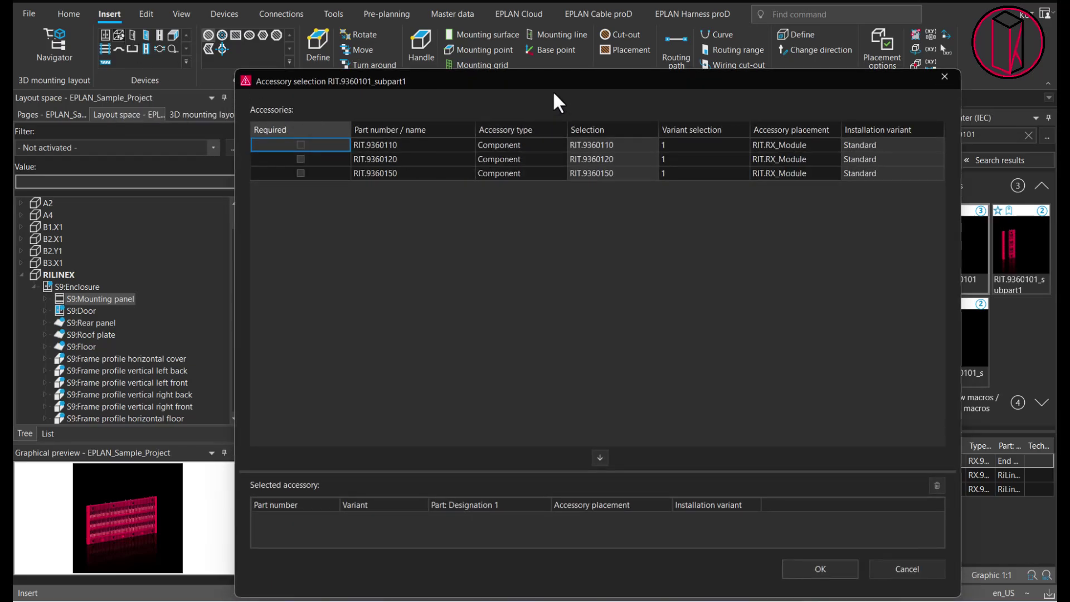
pyautogui.moveTo(558, 88); pyautogui.dragTo(515, 211)
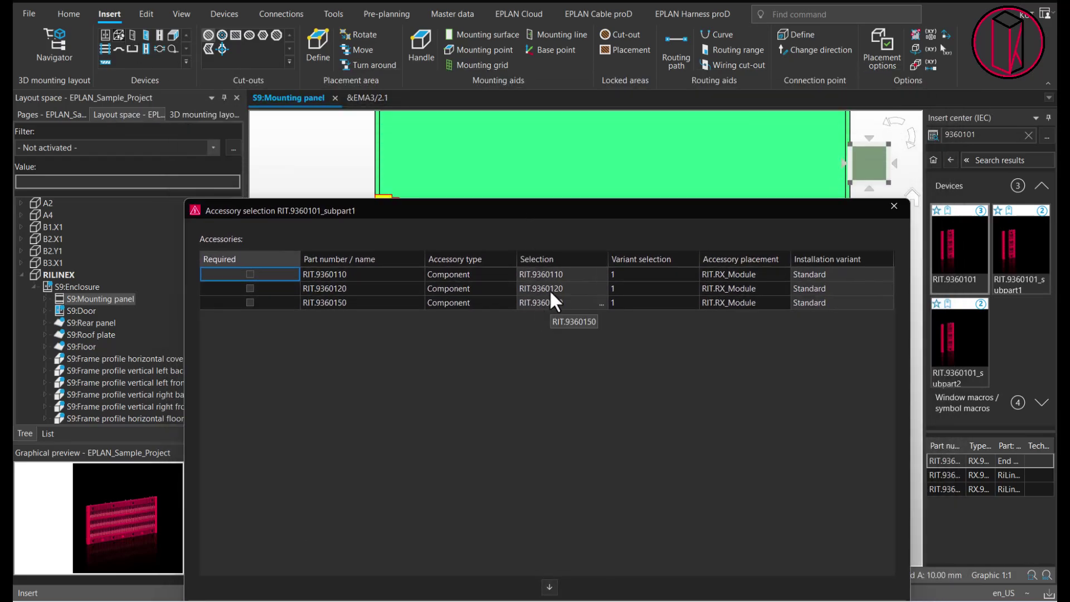
pyautogui.moveTo(575, 198); pyautogui.dragTo(588, 166)
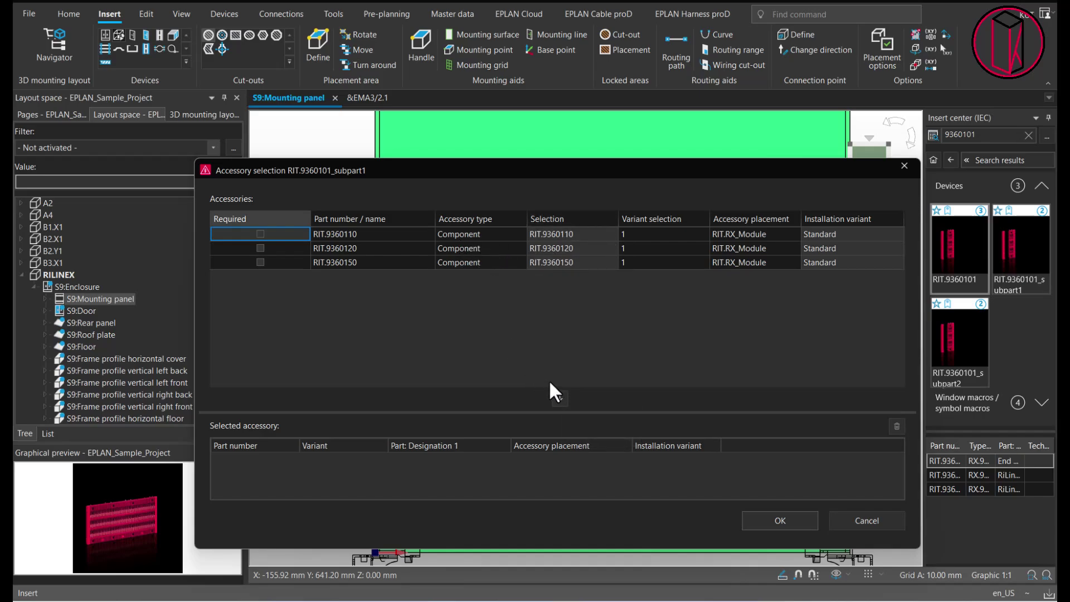
pyautogui.click(560, 397)
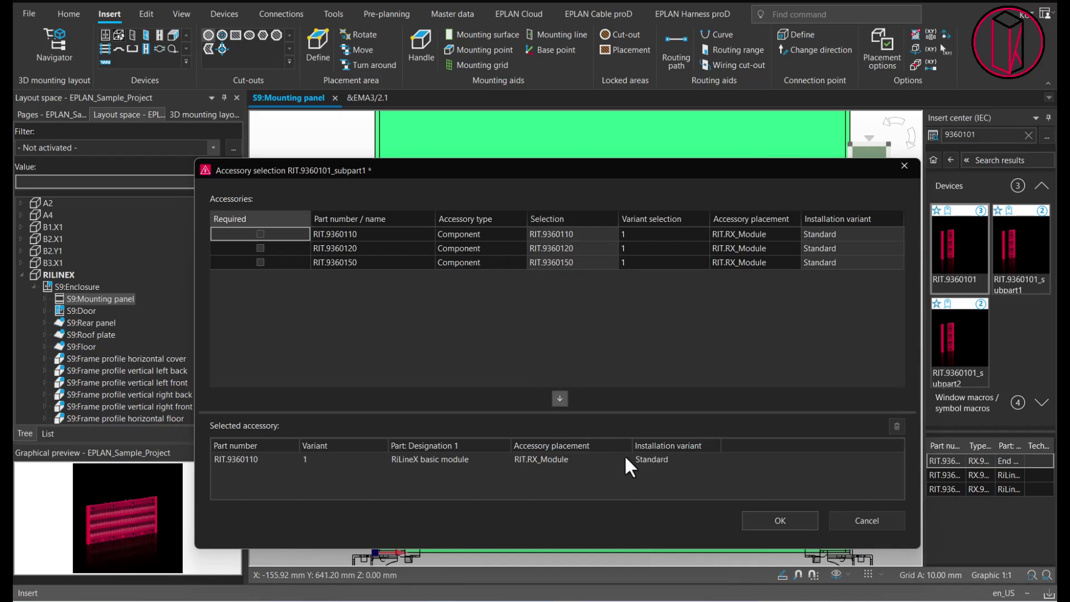
pyautogui.click(761, 517)
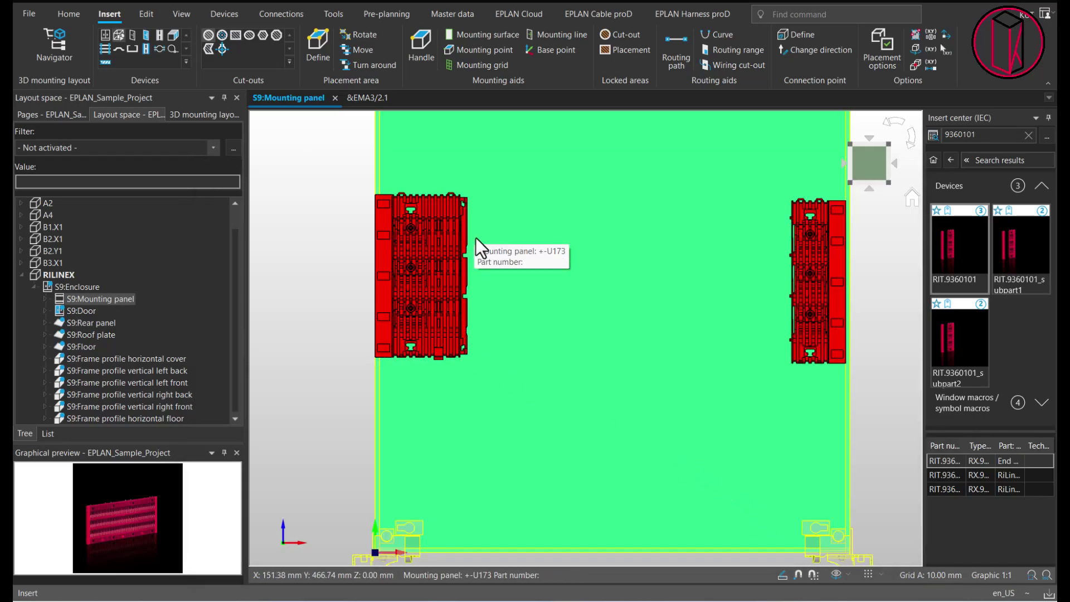
# Attach modular board RIT.9360120 to the leftmost module of the busbar system.
pyautogui.click(437, 233)
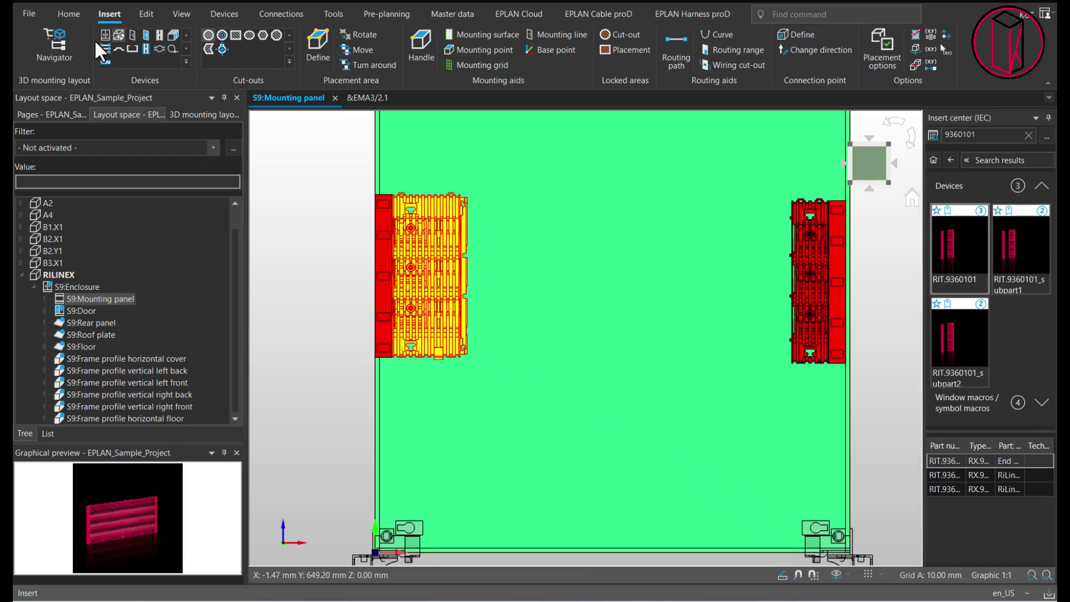
pyautogui.click(117, 32)
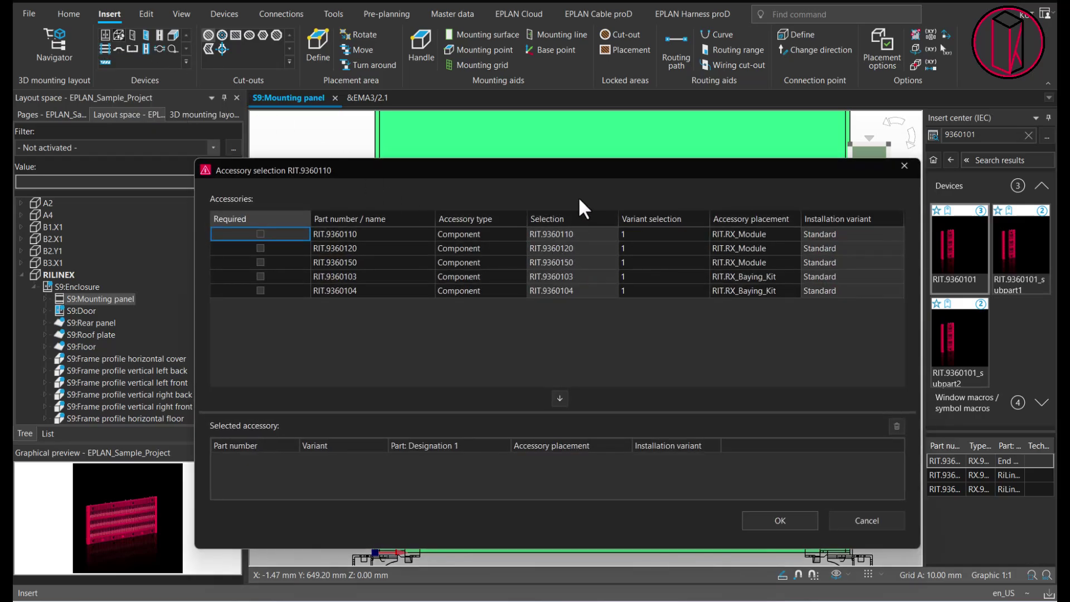
pyautogui.moveTo(583, 164); pyautogui.dragTo(609, 195)
pyautogui.click(594, 278)
pyautogui.click(591, 430)
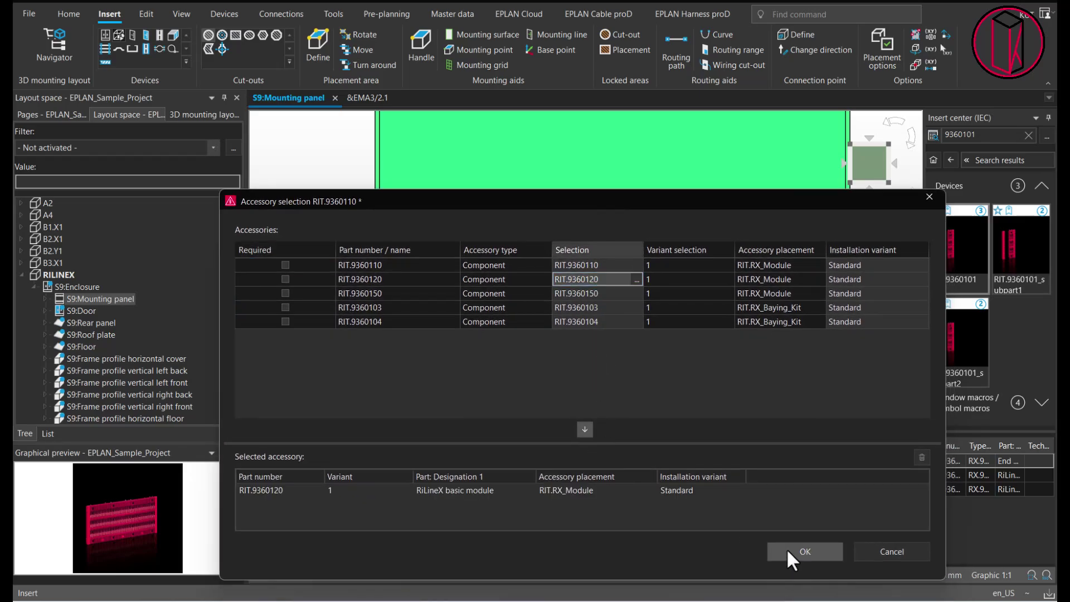
pyautogui.click(802, 552)
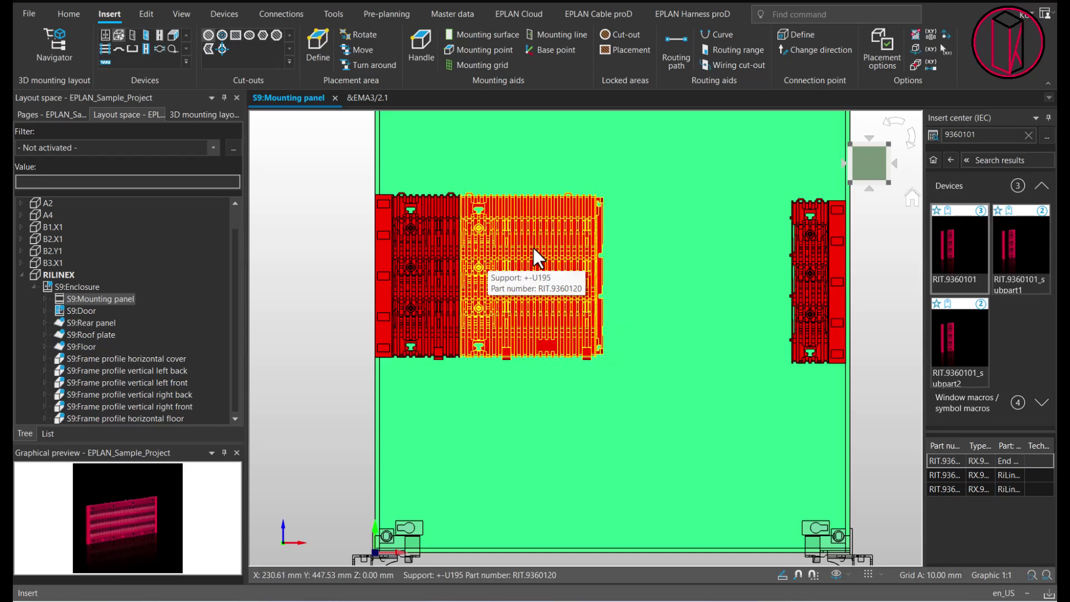
# Attach modular board RIT.9360150 to the newly placed RIT.9360120 module.
pyautogui.click(554, 239)
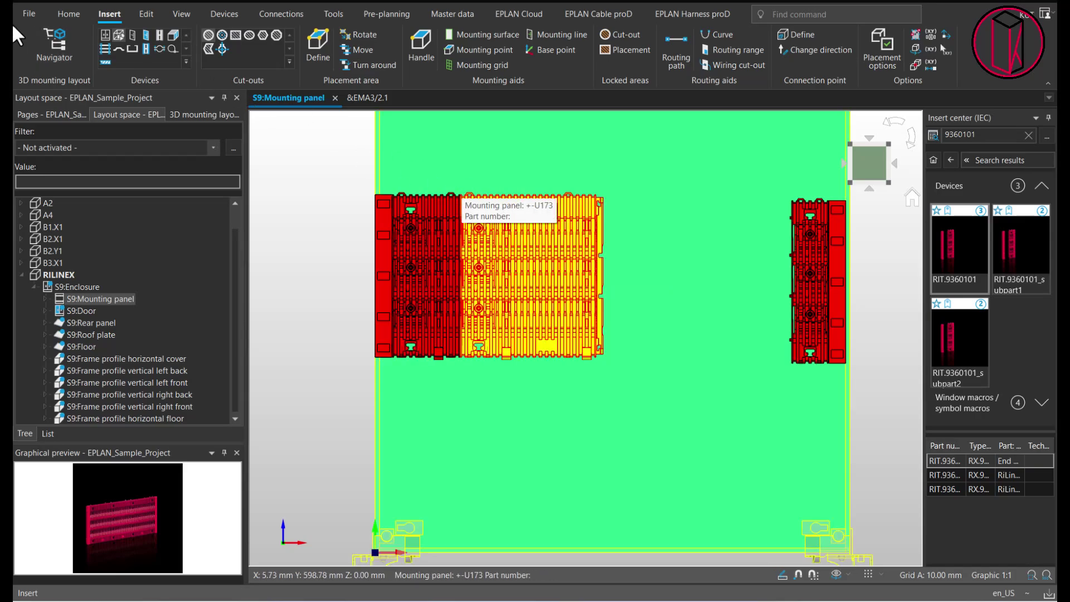
pyautogui.click(118, 33)
pyautogui.click(624, 293)
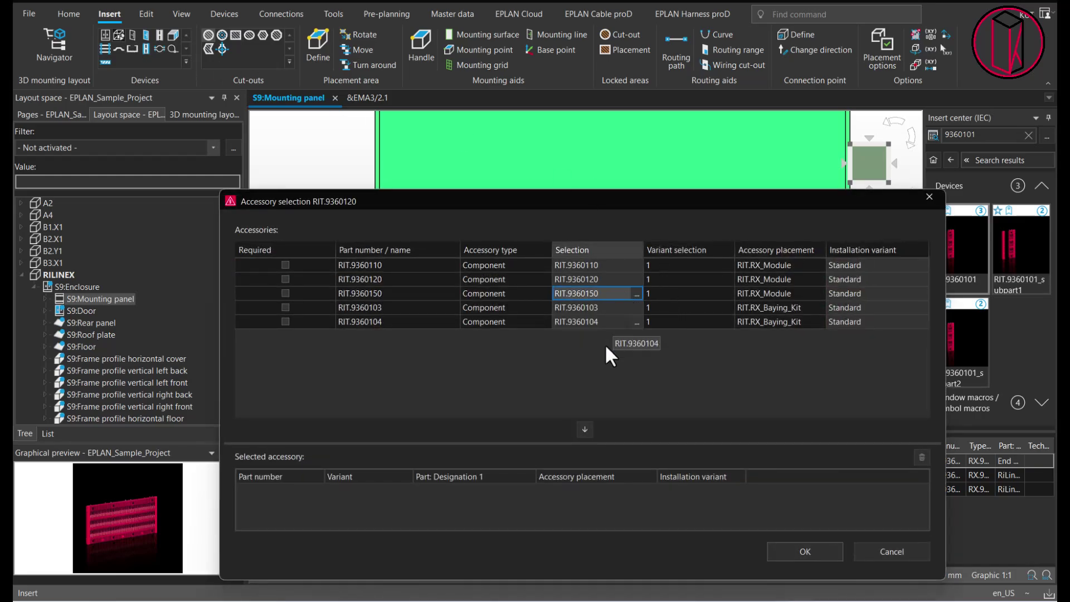
pyautogui.click(585, 429)
pyautogui.click(798, 549)
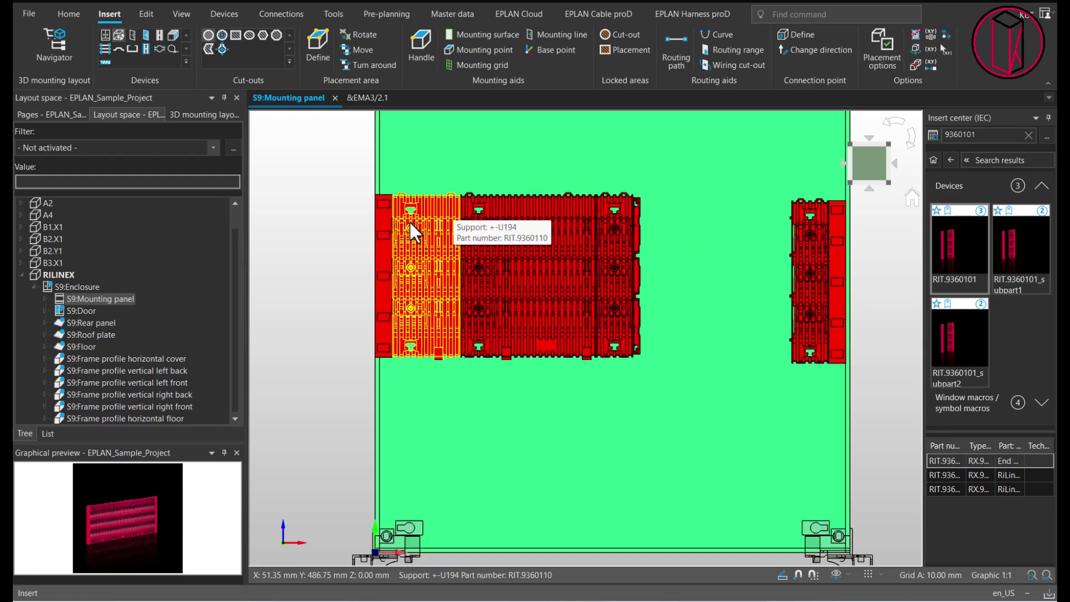
# Attach modular board RIT.9360110 to the RIT.9360150 module to finish the row.
pyautogui.click(625, 229)
pyautogui.click(118, 35)
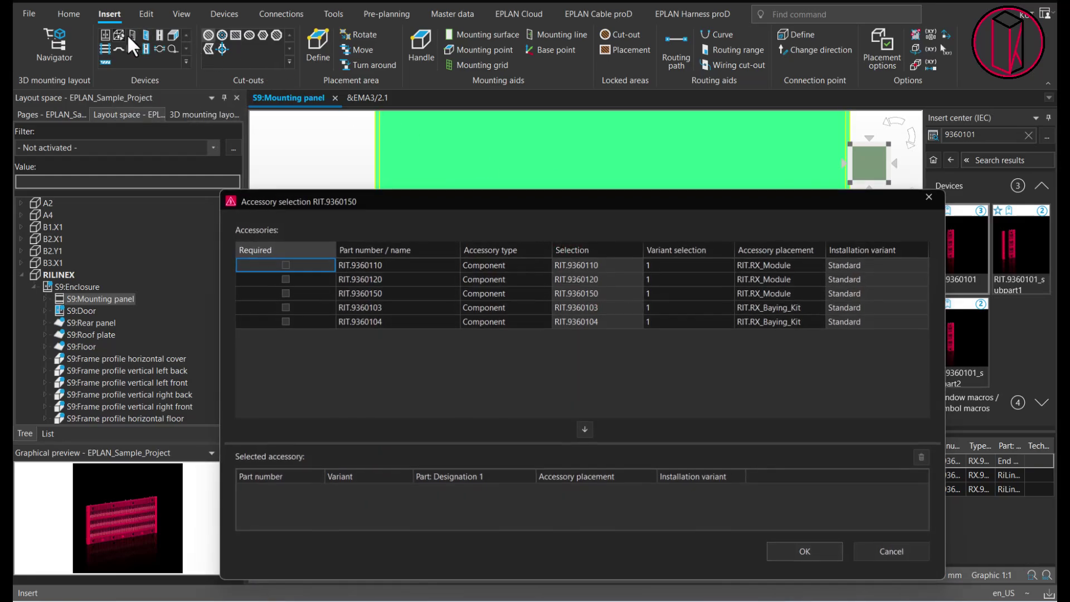
pyautogui.click(584, 429)
pyautogui.click(797, 553)
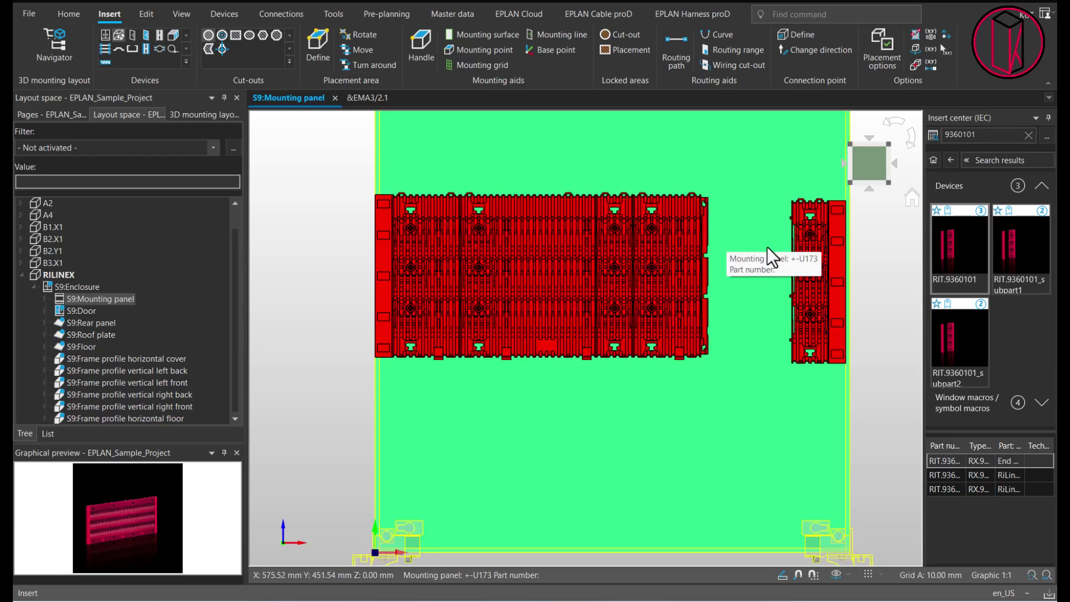
pyautogui.click(812, 249)
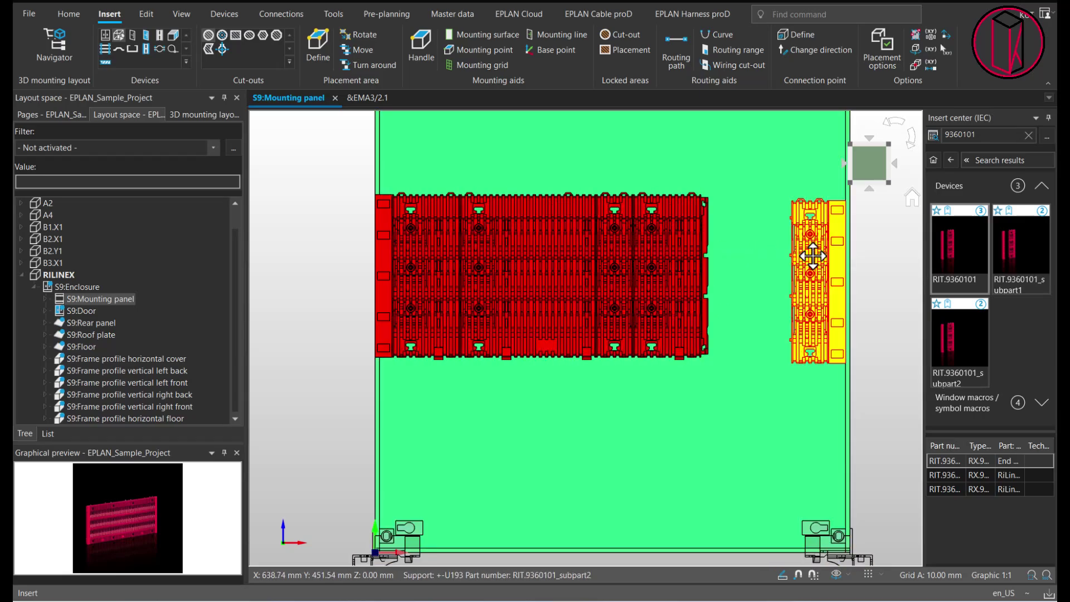
# Slide the right end cover (U193) left until it butts against the last module.
pyautogui.moveTo(797, 252); pyautogui.dragTo(700, 254)
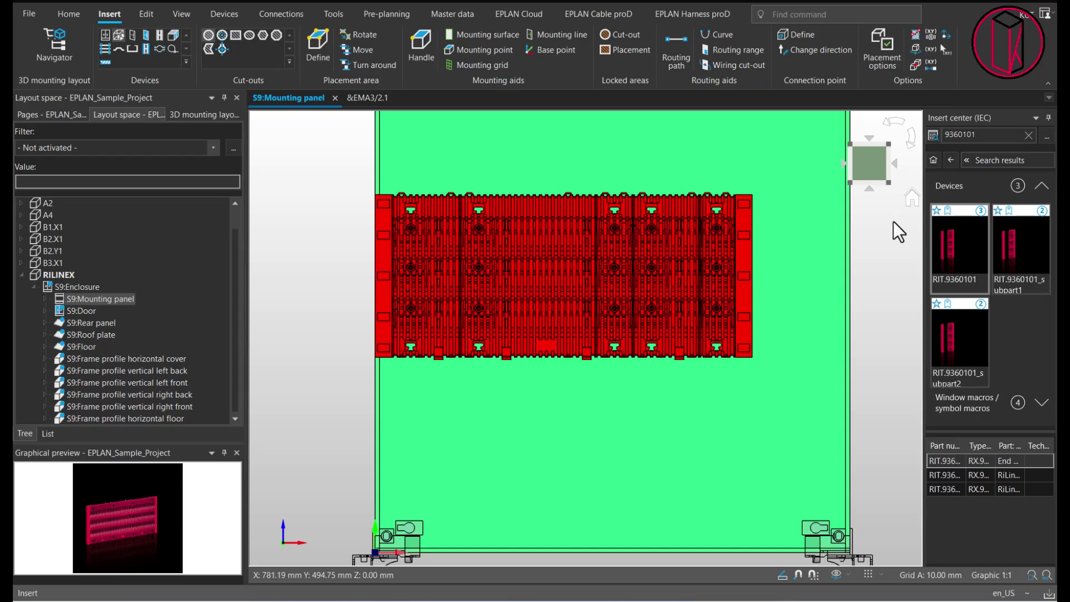
# Search the Insert center for 3584 and pick copper busbar RIT.3584000.
pyautogui.moveTo(975, 134); pyautogui.dragTo(922, 132)
pyautogui.write('3584')
pyautogui.press('Return')
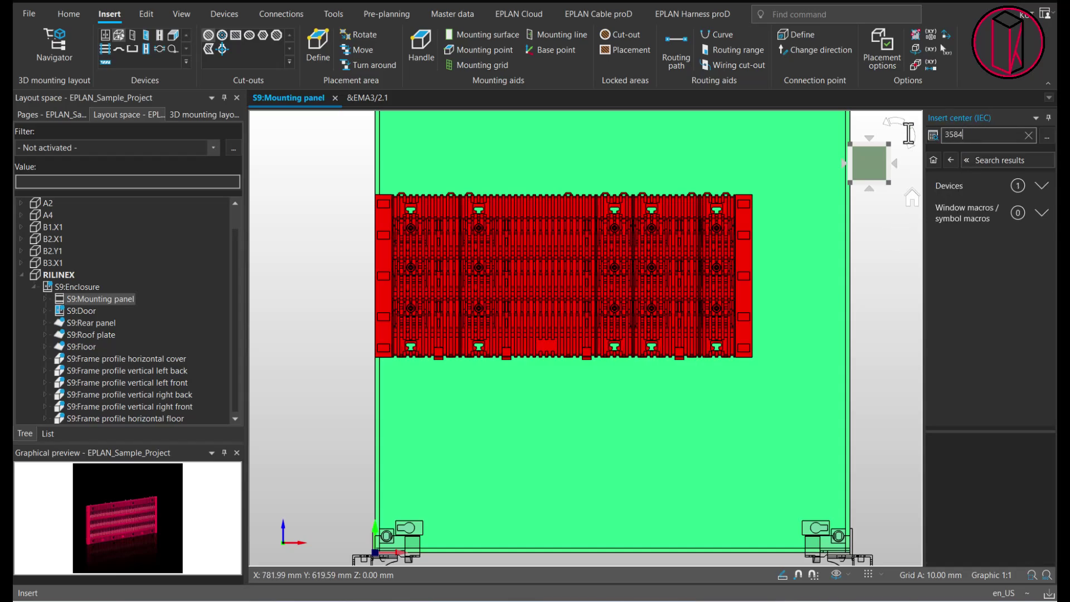
pyautogui.click(1039, 186)
pyautogui.click(953, 273)
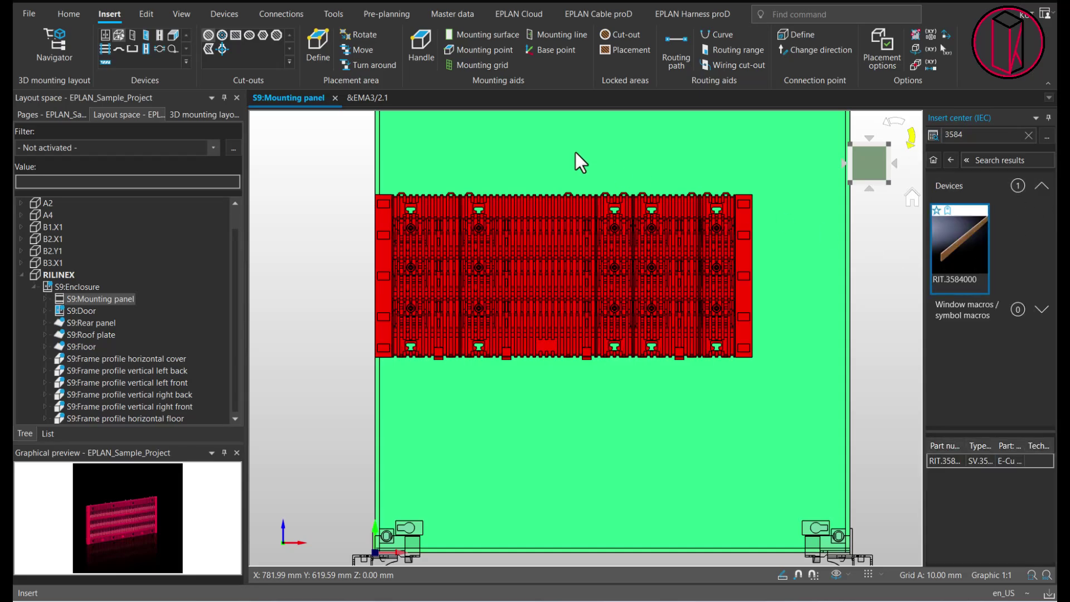
# Tilt the view into perspective, drag RIT.3584000 onto the panel, and zoom to the system's right end.
pyautogui.click(178, 13)
pyautogui.click(90, 50)
pyautogui.moveTo(743, 309); pyautogui.dragTo(699, 285)
pyautogui.moveTo(760, 280); pyautogui.dragTo(787, 382, button='middle')
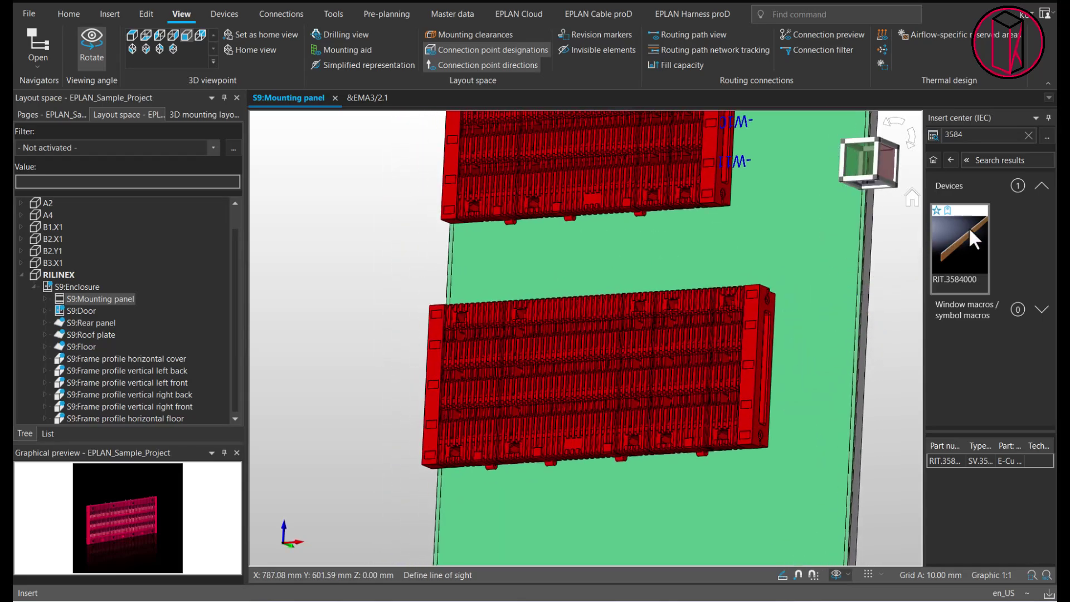
pyautogui.moveTo(958, 231); pyautogui.dragTo(767, 247)
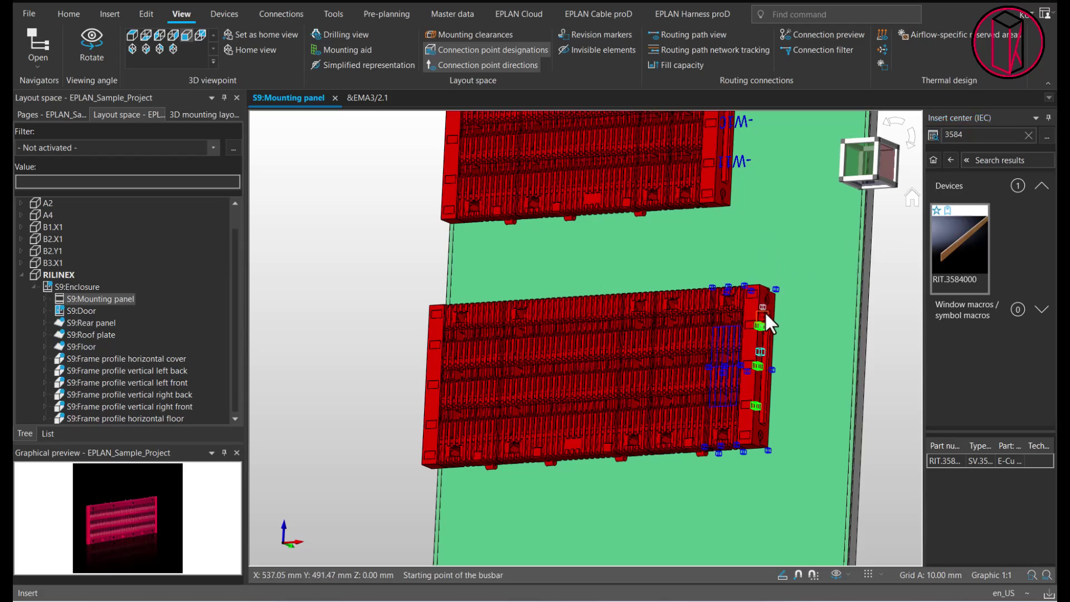
pyautogui.click(1032, 575)
pyautogui.click(697, 269)
pyautogui.click(824, 502)
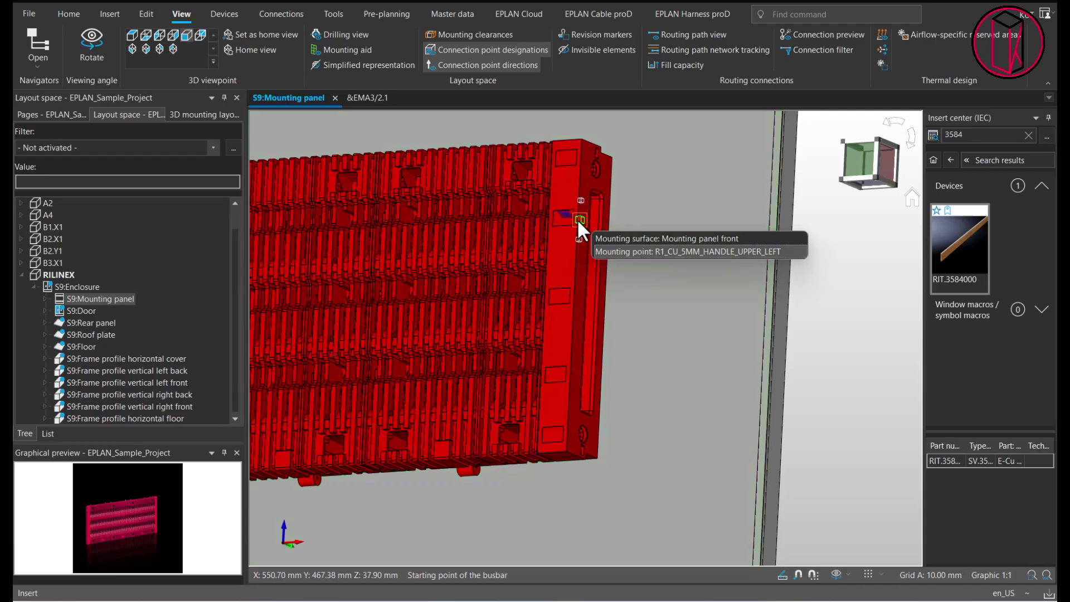
# Draw three RIT.3584000 busbars from the right end cover's mounting points to the left end cover.
pyautogui.click(662, 251)
pyautogui.keyDown('shift'); pyautogui.moveTo(489, 221); pyautogui.dragTo(802, 241, button='middle'); pyautogui.keyUp('shift')
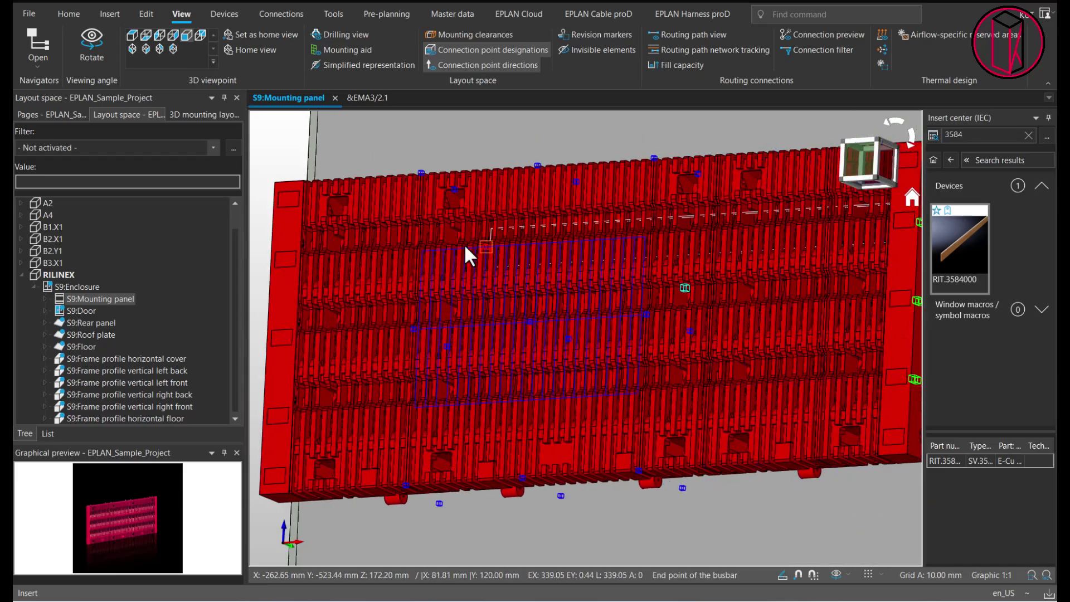
pyautogui.click(290, 259)
pyautogui.scroll(2, 650, 310)
pyautogui.moveTo(650, 310); pyautogui.dragTo(488, 234, button='middle')
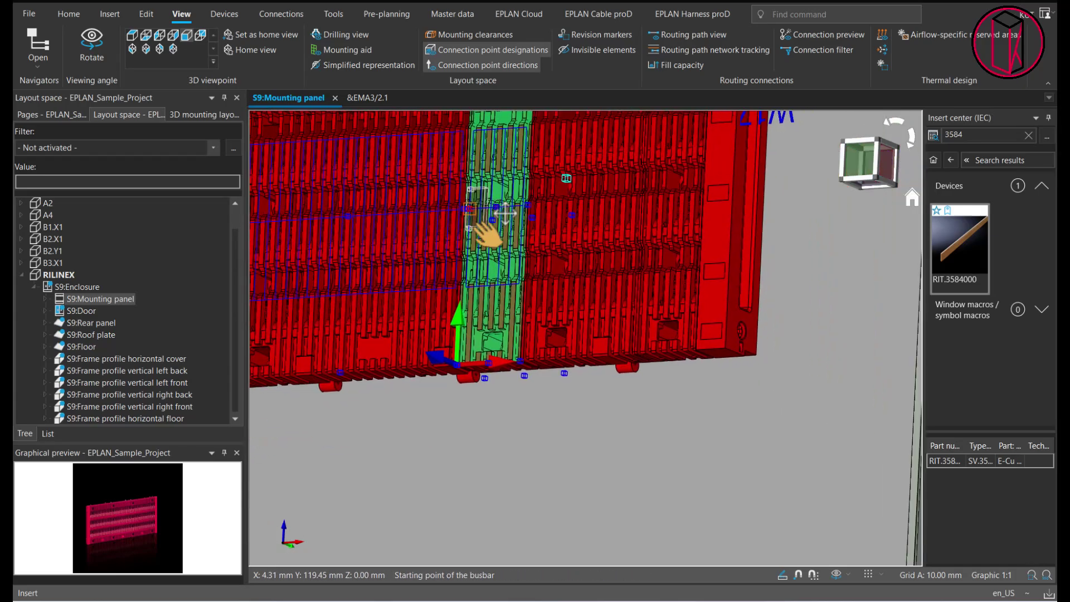
pyautogui.scroll(-3, 654, 226)
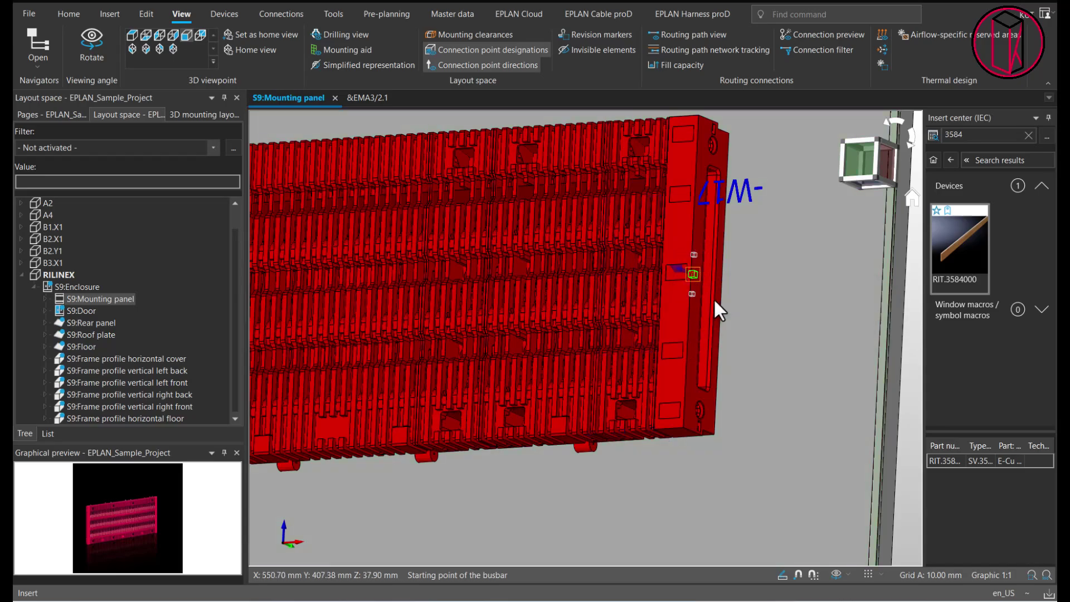
pyautogui.click(713, 299)
pyautogui.moveTo(449, 270); pyautogui.dragTo(607, 236, button='middle')
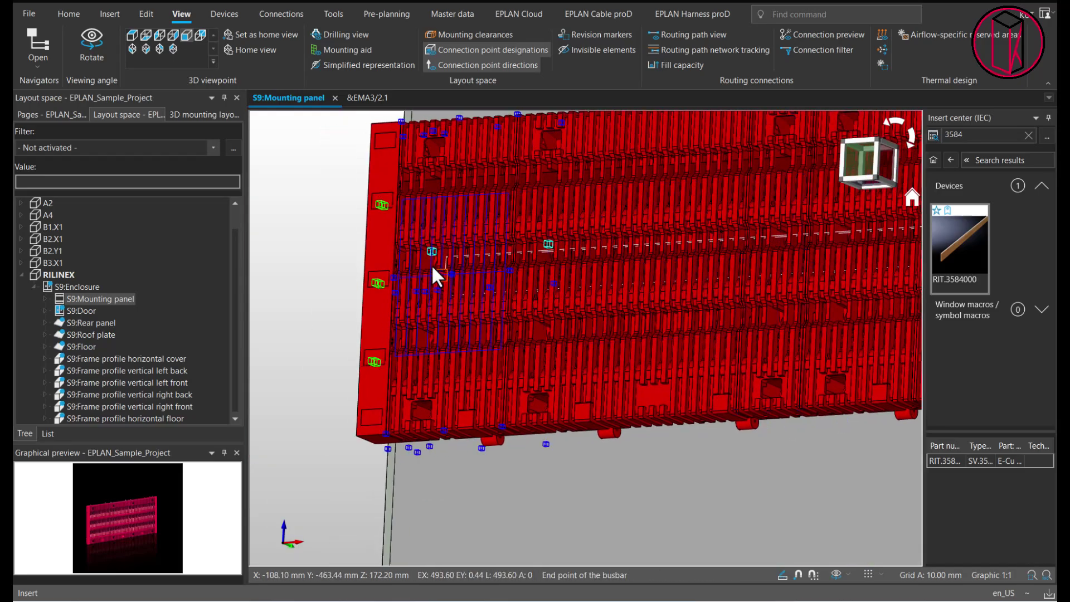
pyautogui.click(391, 283)
pyautogui.moveTo(614, 279); pyautogui.dragTo(402, 239, button='middle')
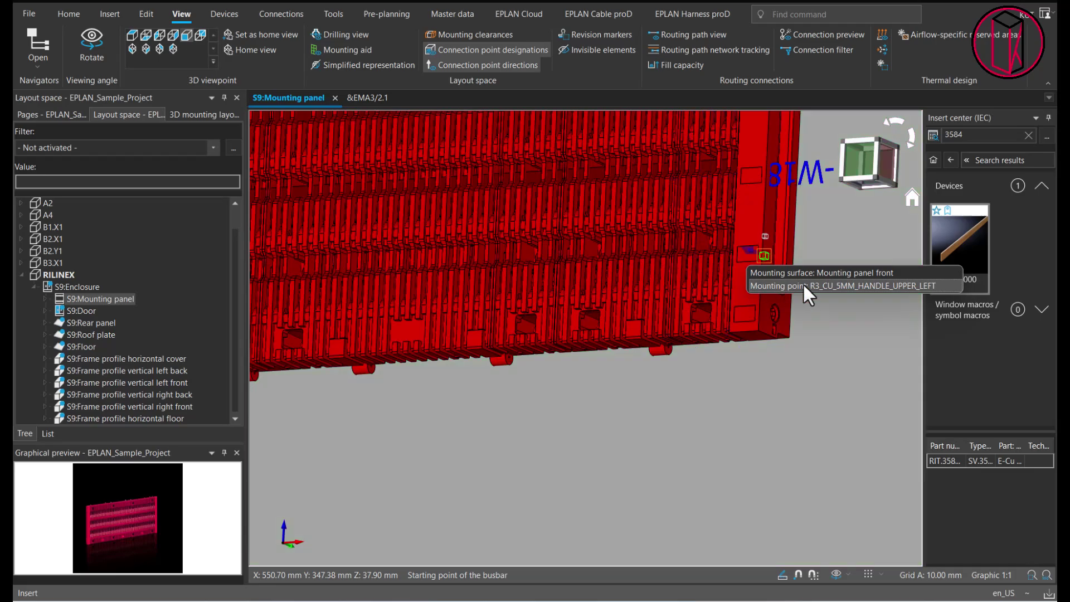
pyautogui.click(802, 282)
pyautogui.moveTo(574, 250); pyautogui.dragTo(663, 238, button='middle')
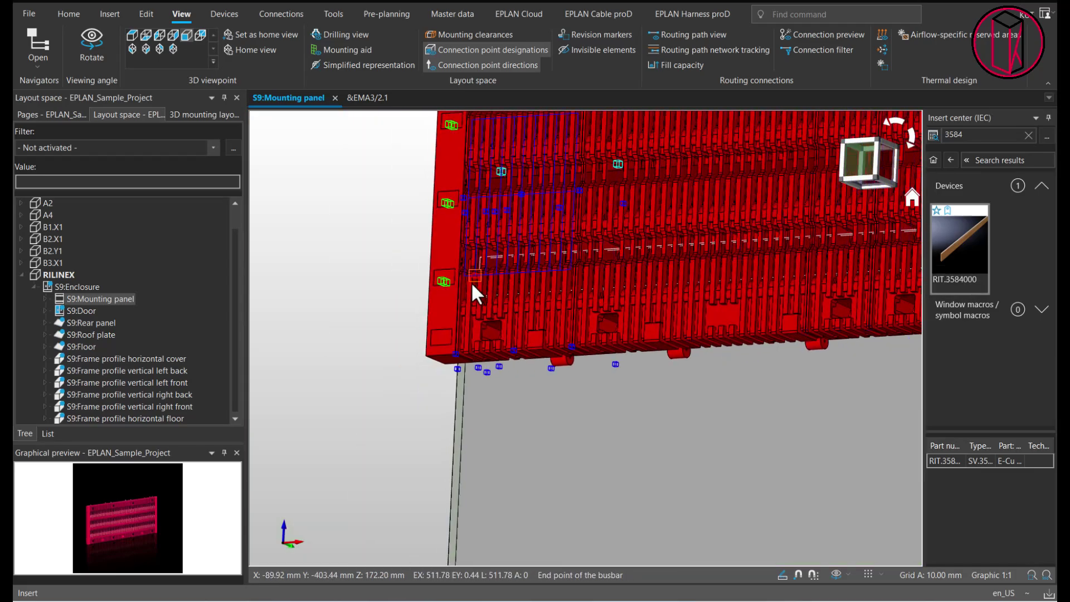
pyautogui.click(442, 279)
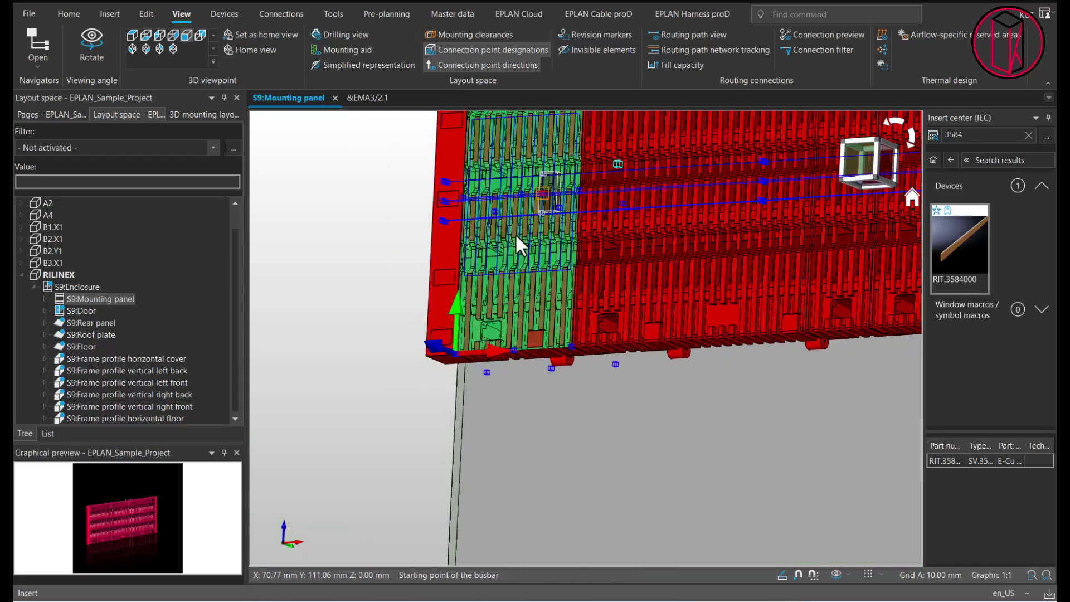
# Switch to the front view and zoom out so the whole mounting panel is centred.
pyautogui.click(185, 35)
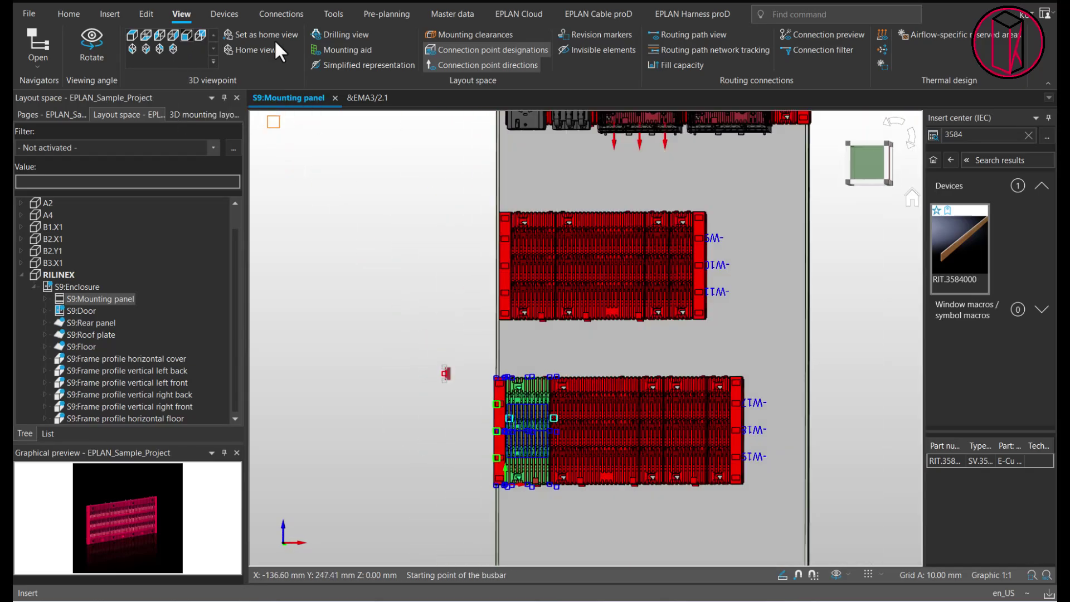
pyautogui.click(294, 49)
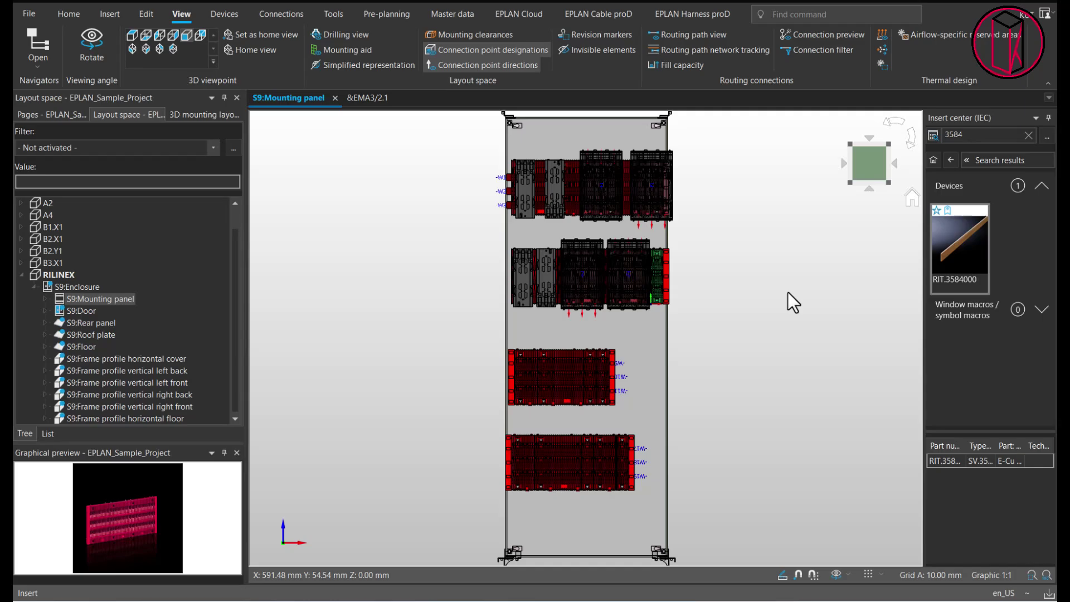
pyautogui.moveTo(777, 297); pyautogui.dragTo(752, 357, button='middle')
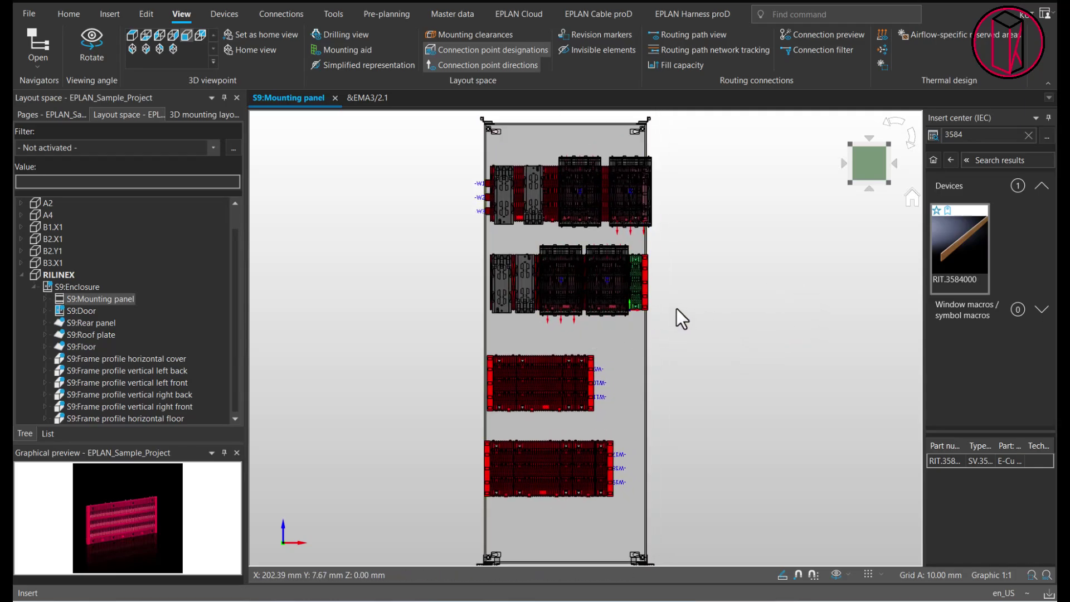